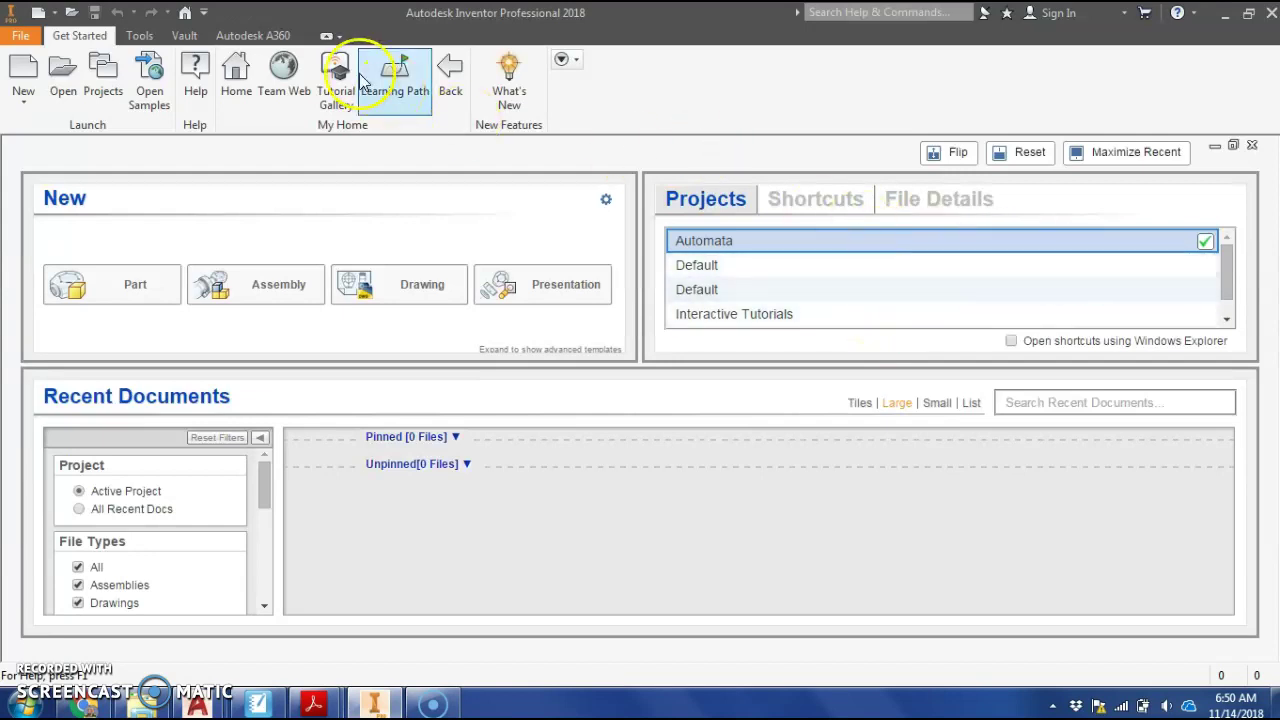
Review the active Automata project and browse the folder and drive locations available for choosing a project file.
left_click(105, 75)
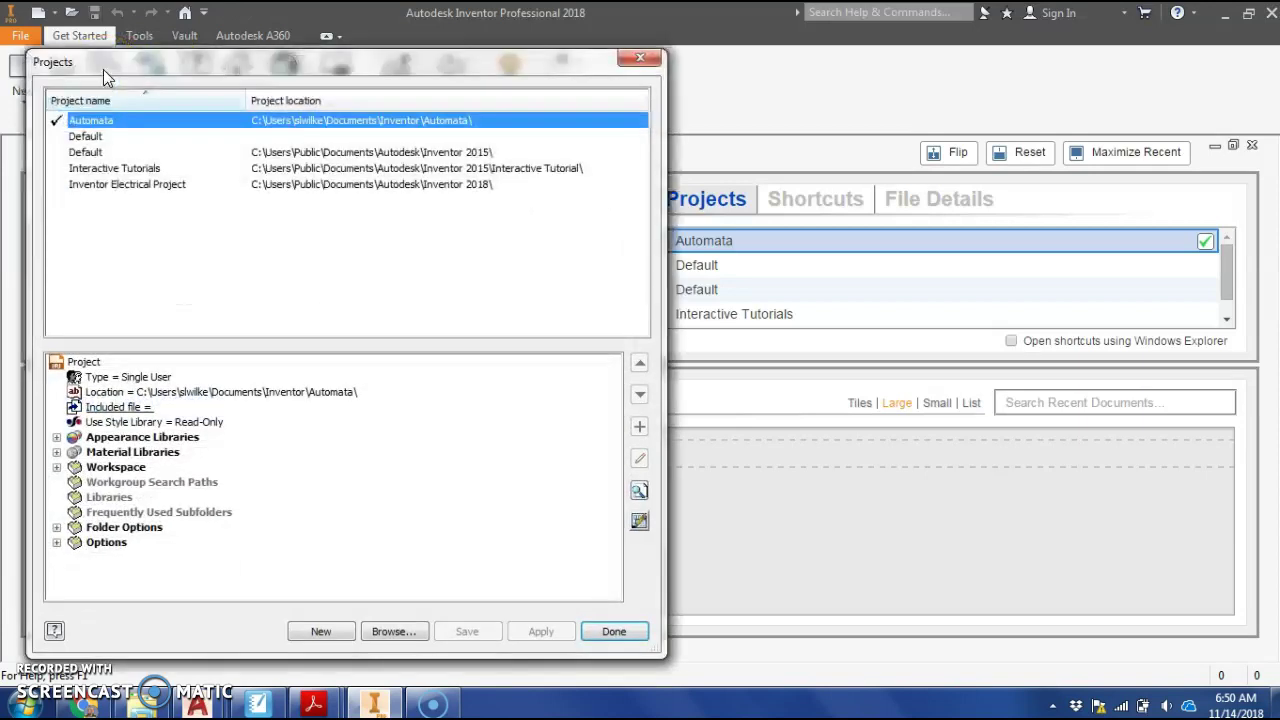
left_click(393, 631)
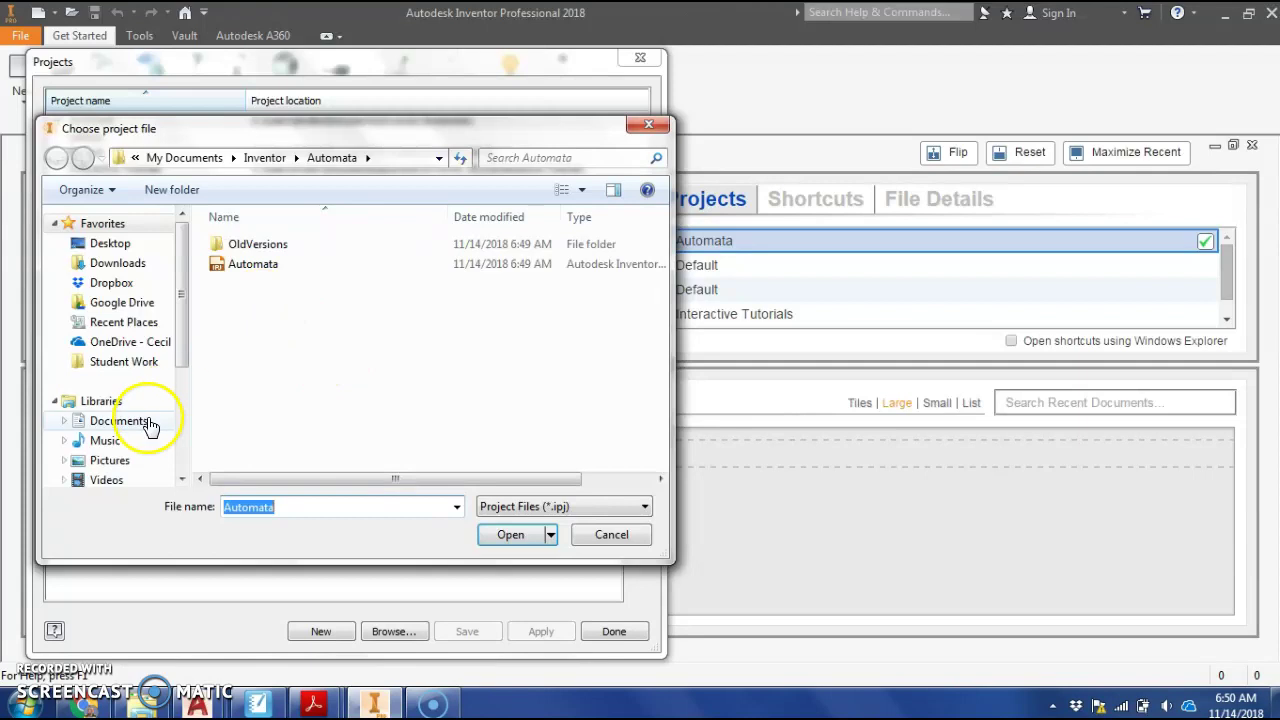
left_click_drag(168, 340, 184, 429)
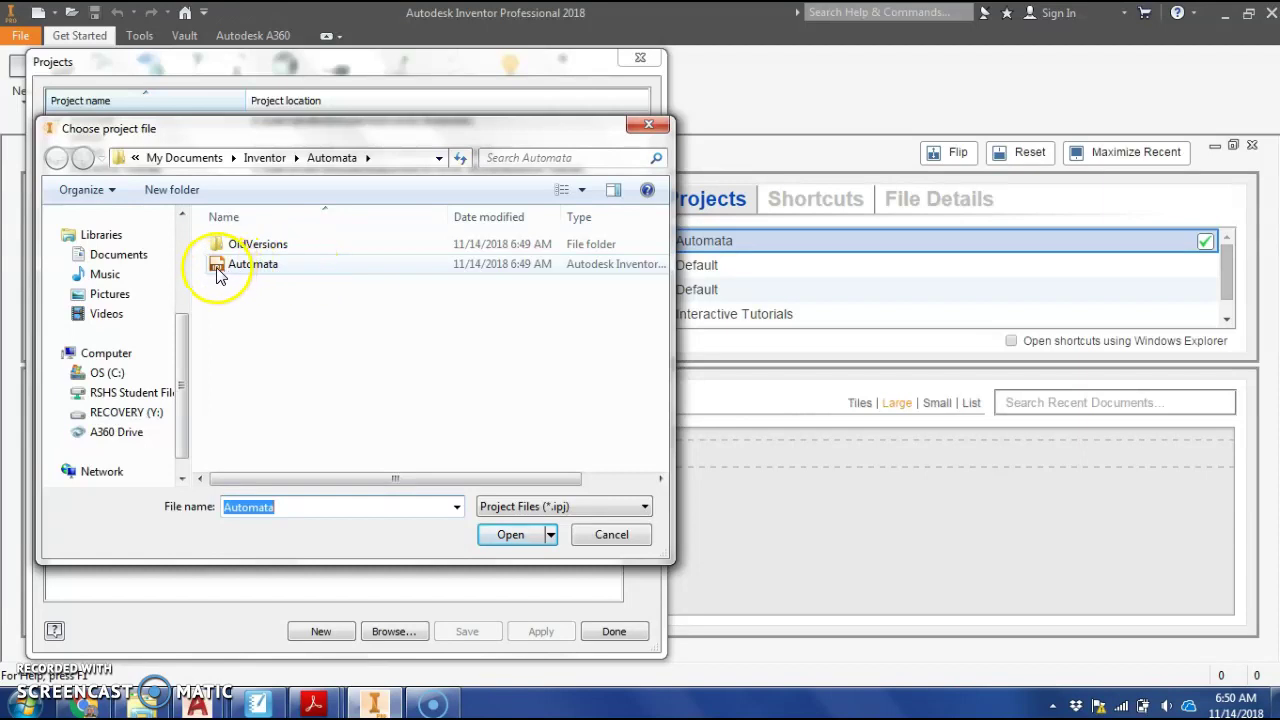
left_click(608, 536)
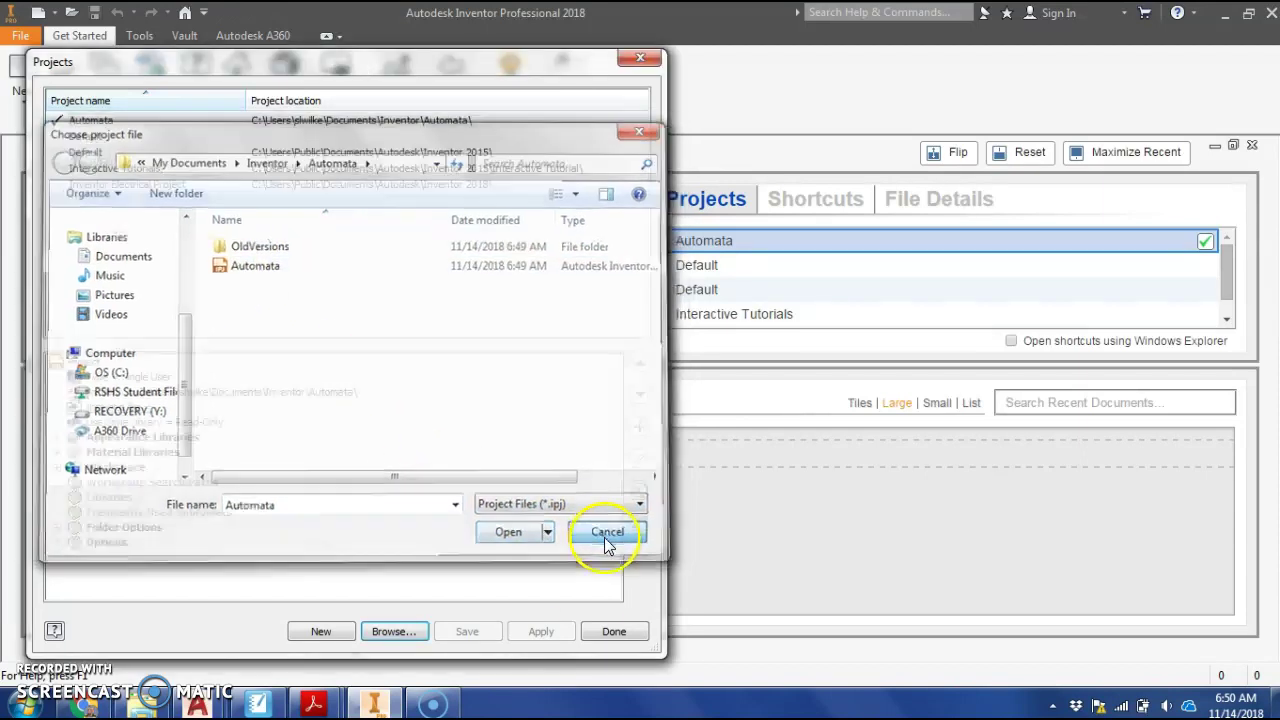
left_click(610, 630)
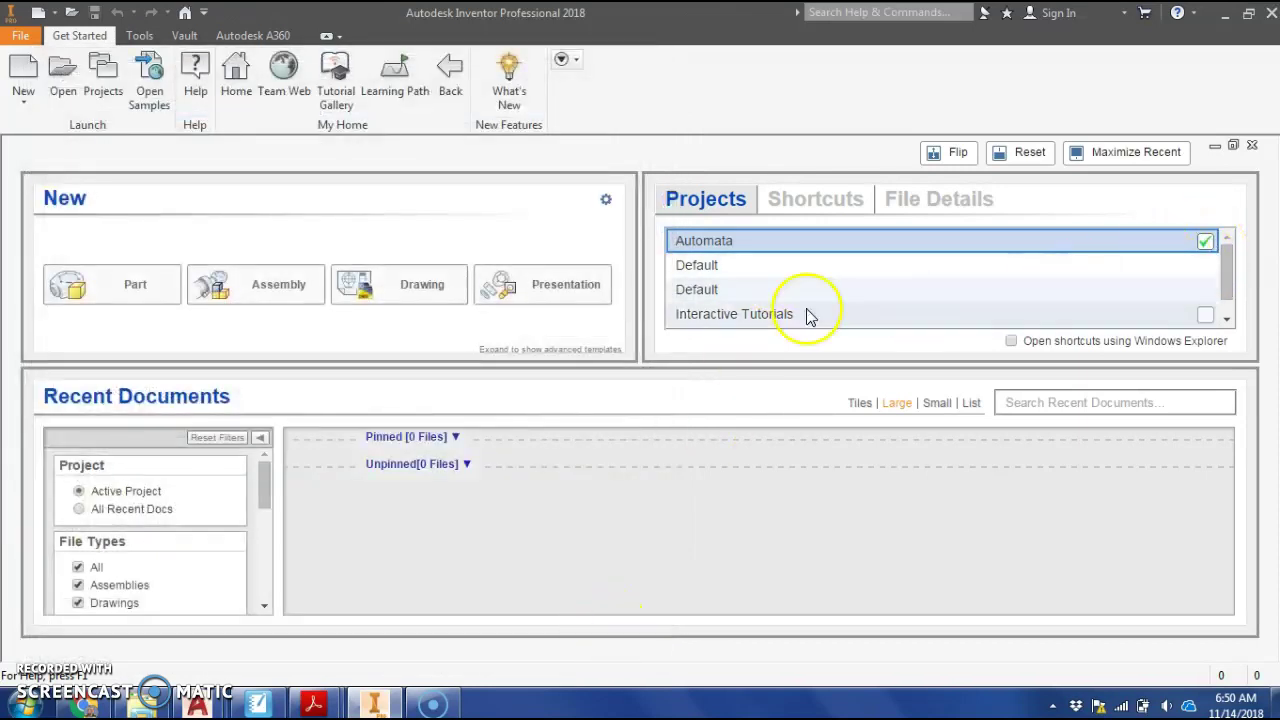
Create a new part from the standard Part template.
left_click(153, 289)
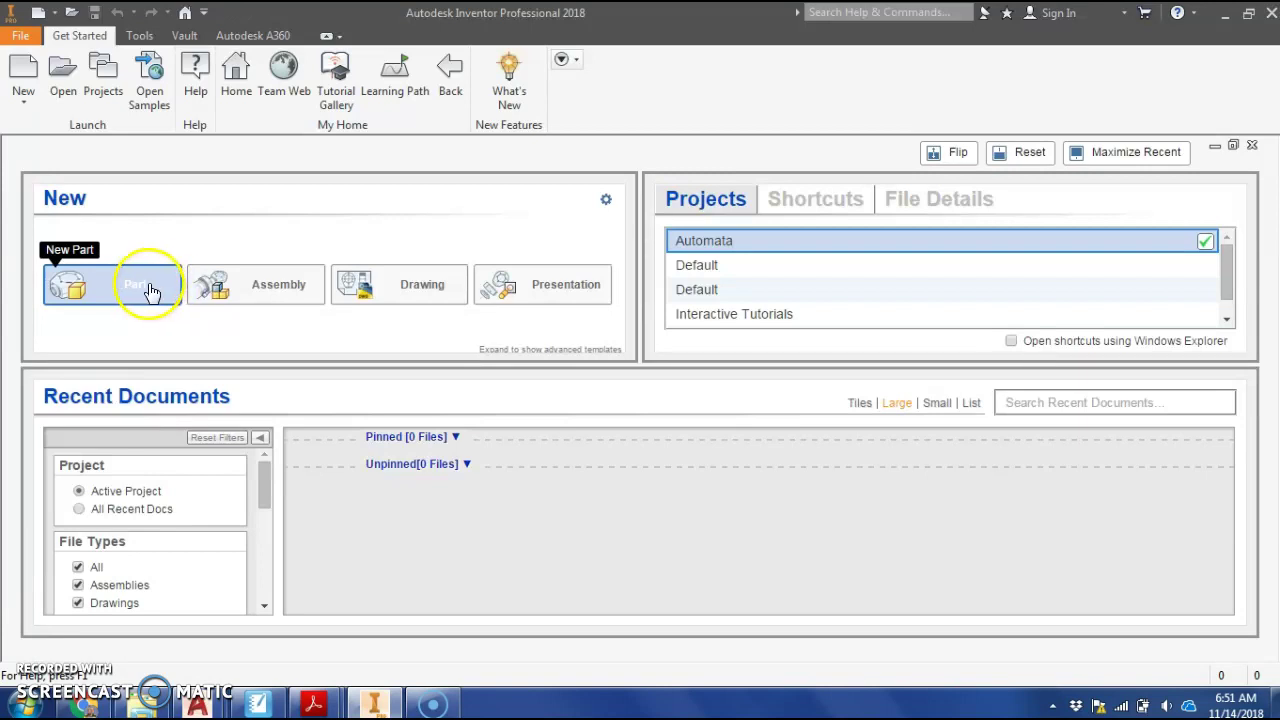
left_click(150, 289)
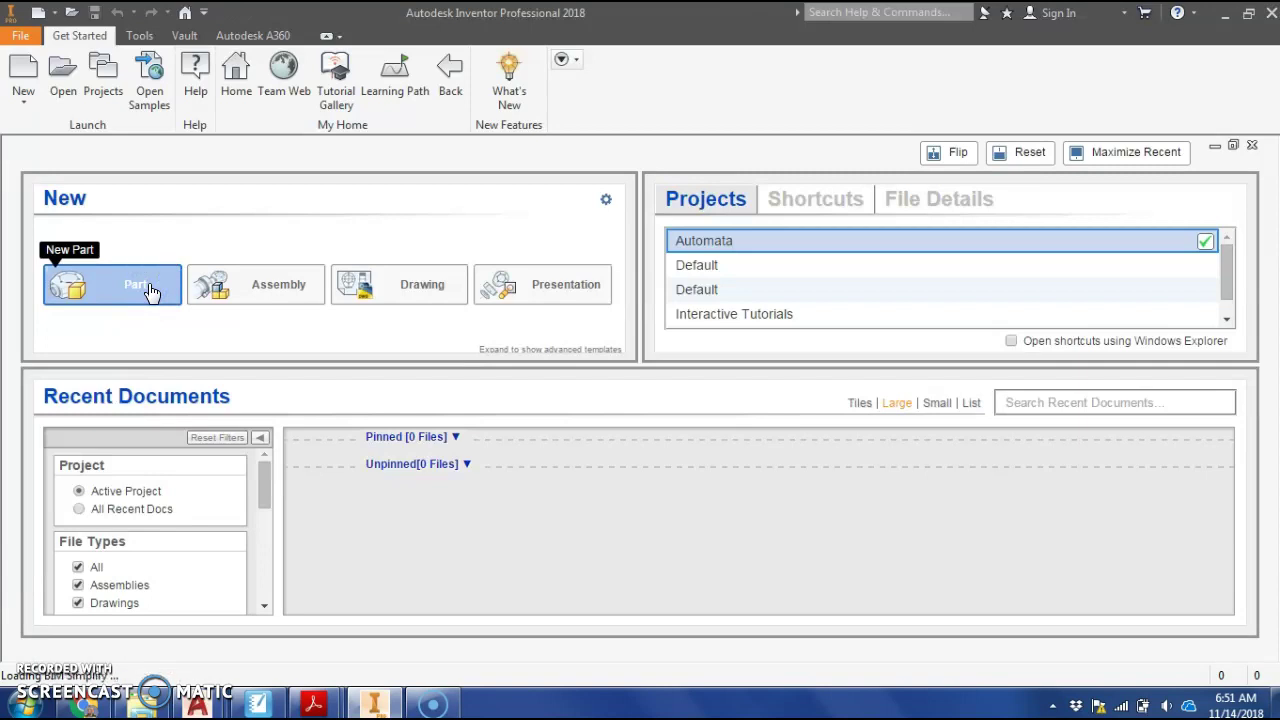
left_click(215, 288)
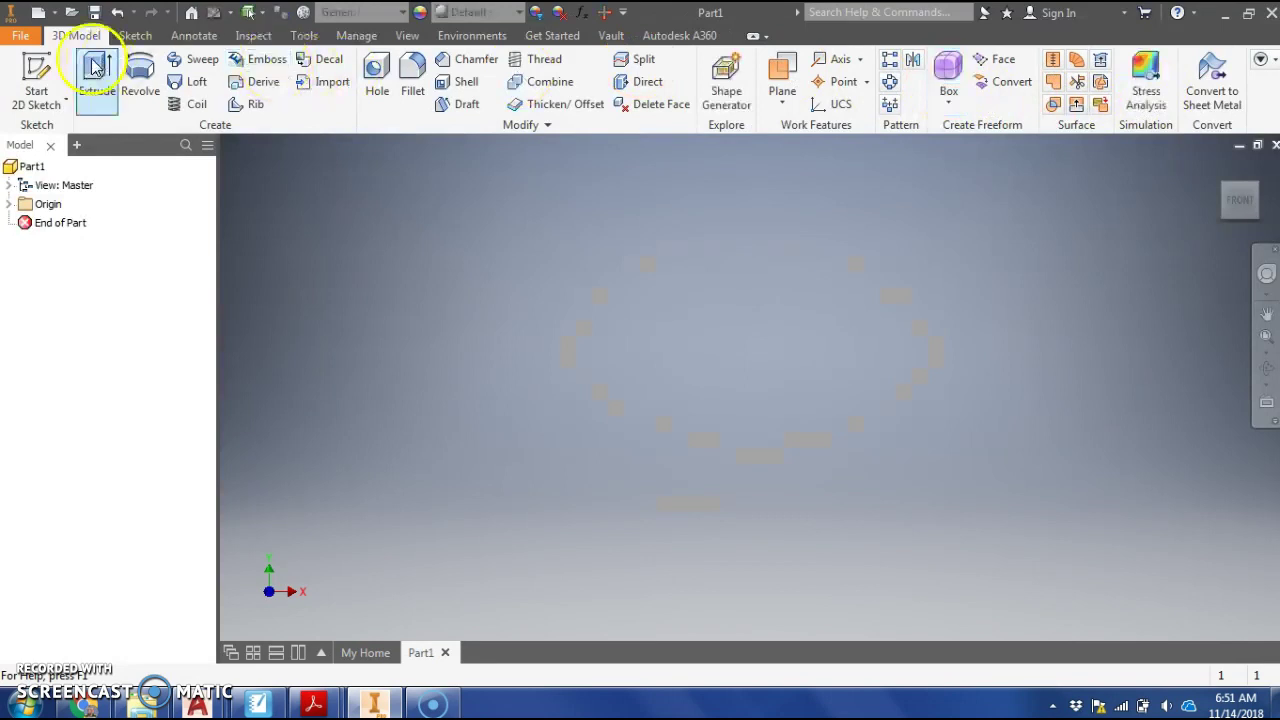
Show the Measure and Parameters tool groups for 3D modelling and hide Surface, Create Freeform, Simulation, Convert and Explore.
left_click(1265, 65)
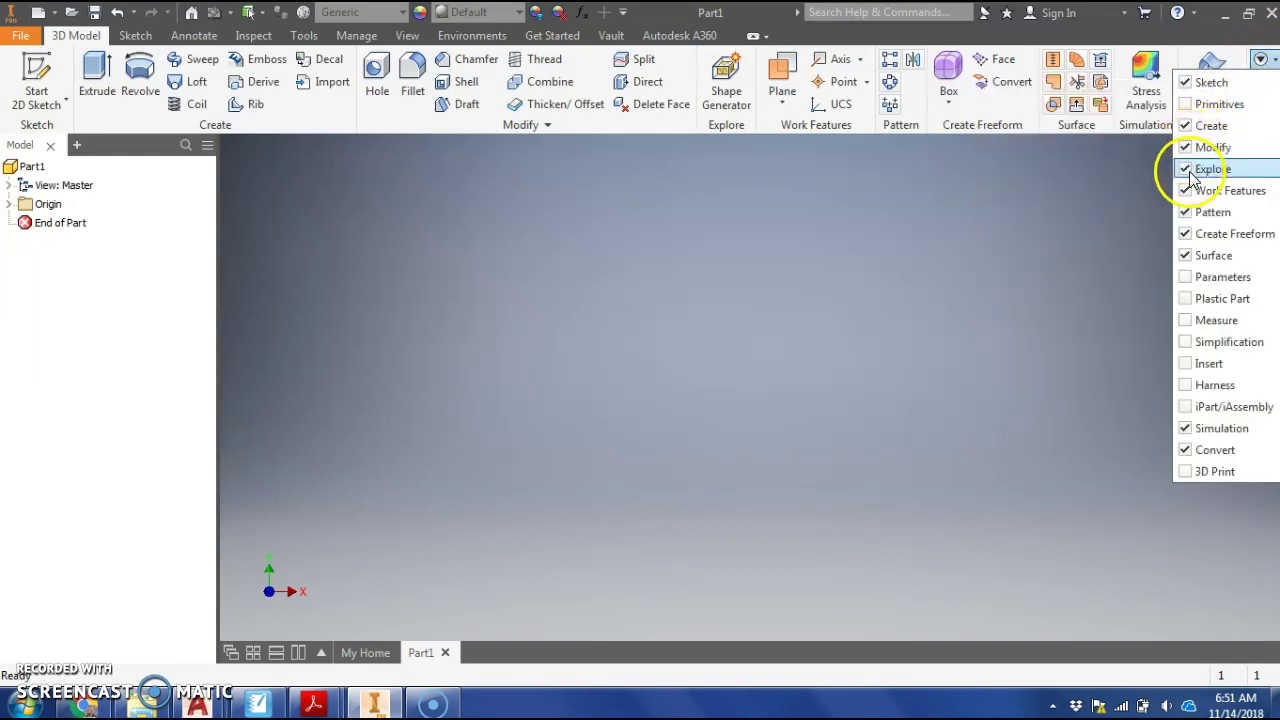
left_click(1186, 320)
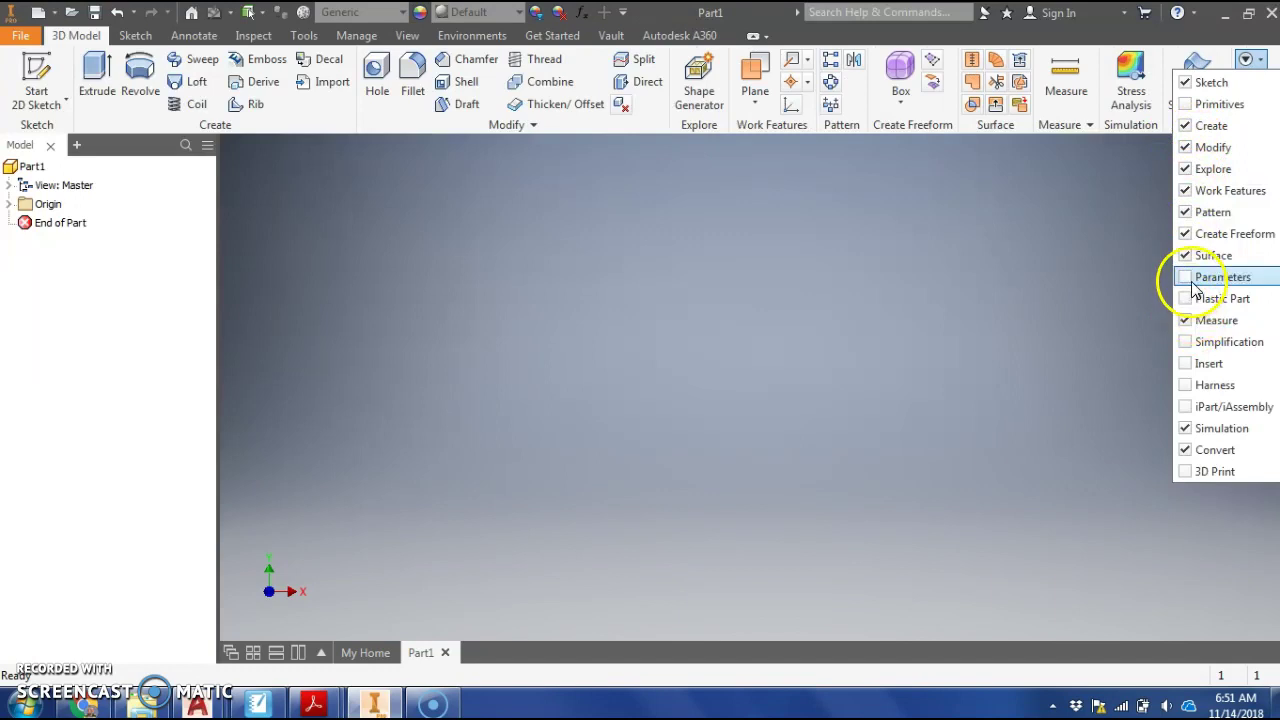
left_click(1193, 287)
left_click(1187, 260)
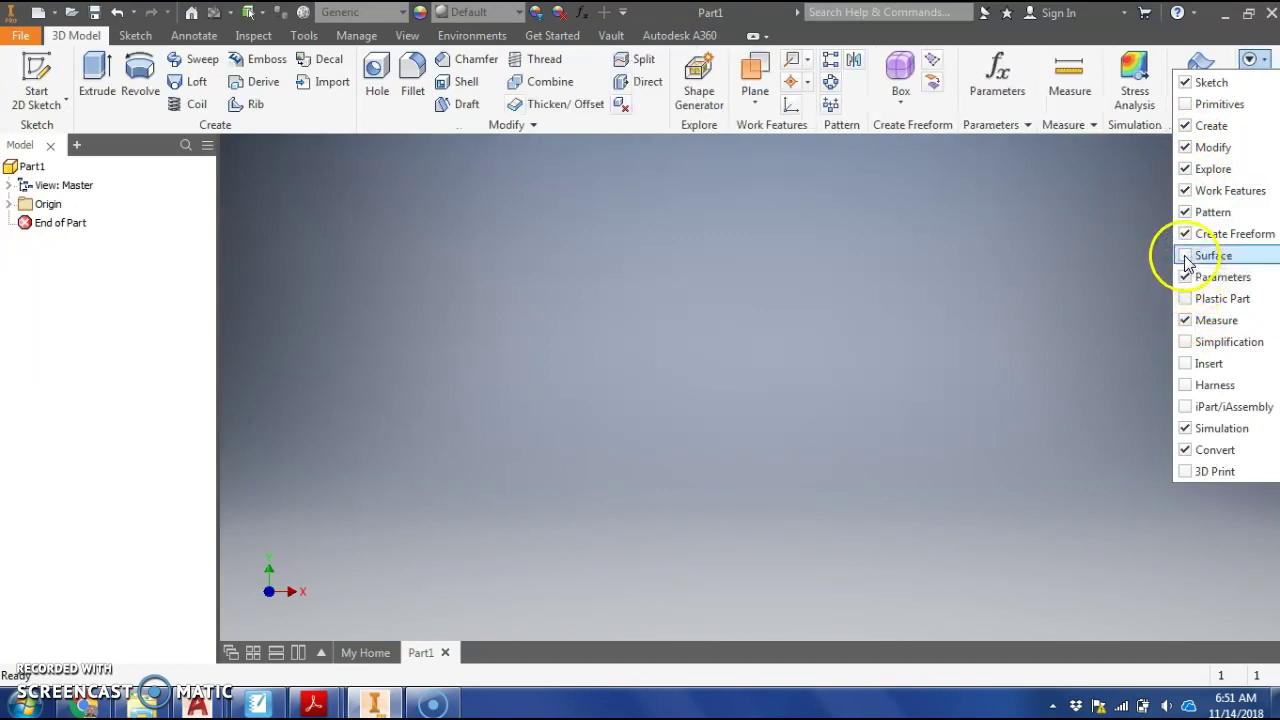
left_click(1185, 237)
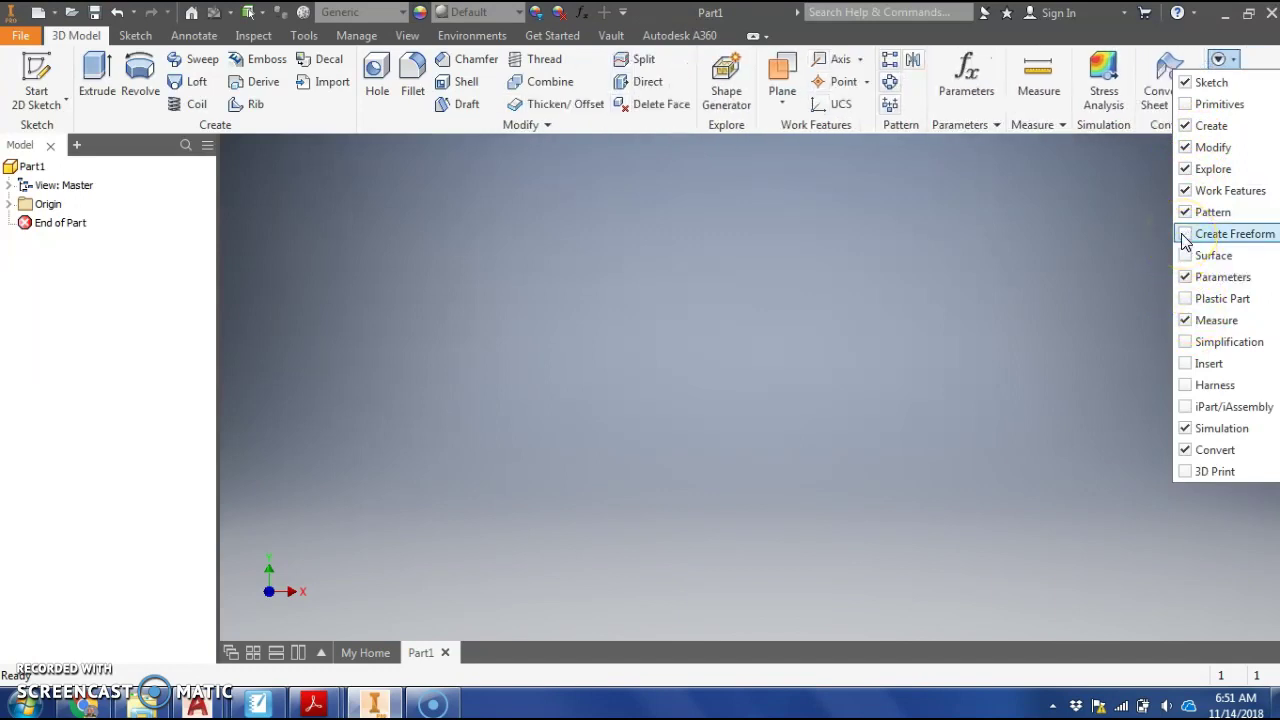
left_click(1188, 428)
left_click(1193, 453)
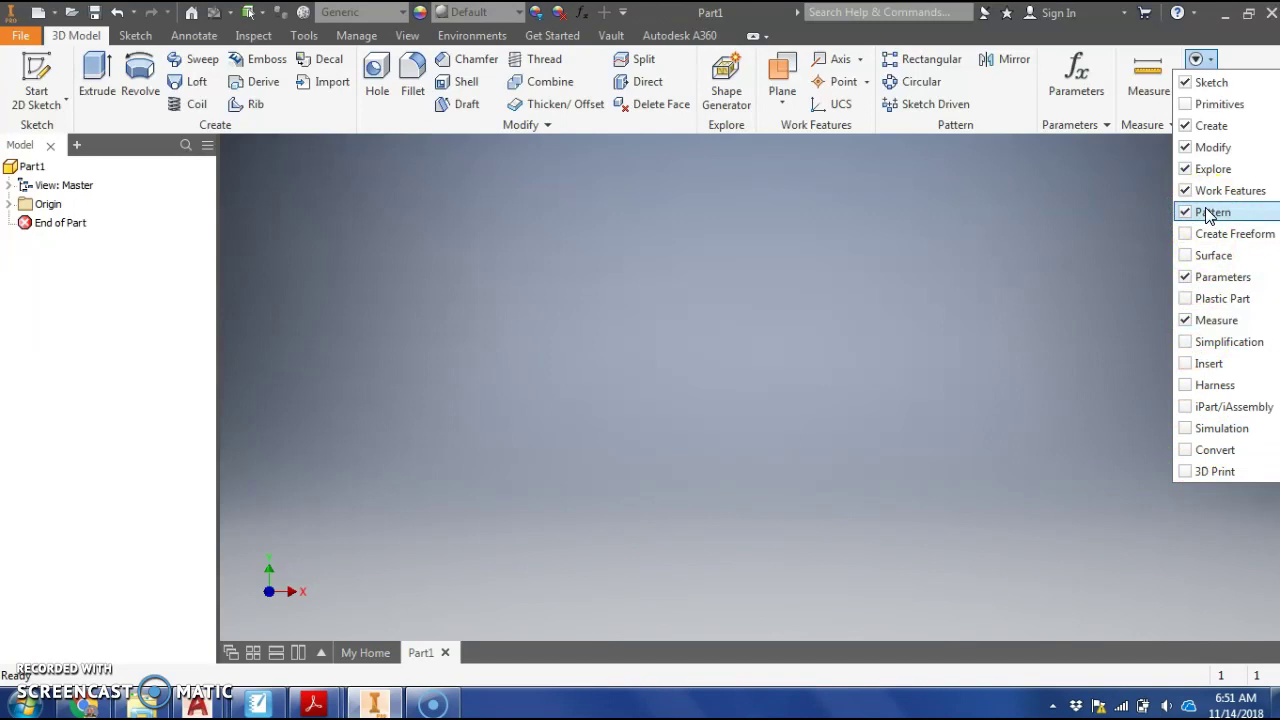
left_click(1203, 170)
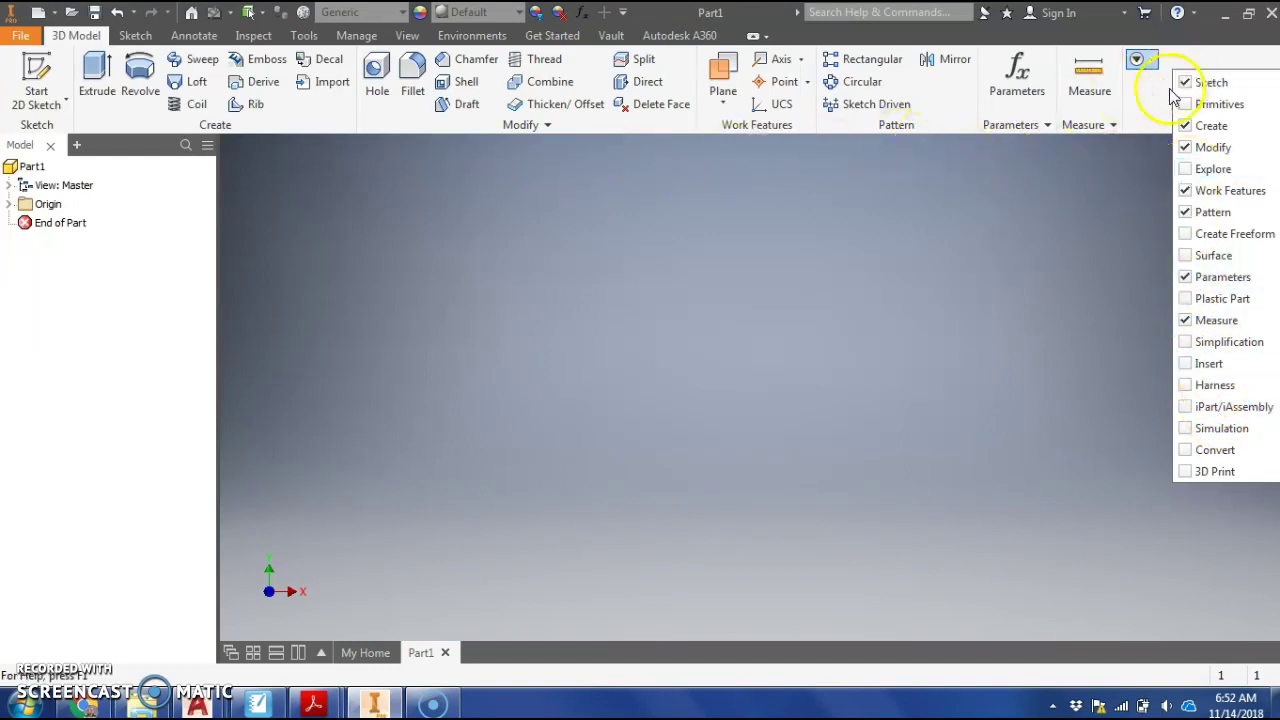
left_click(1146, 116)
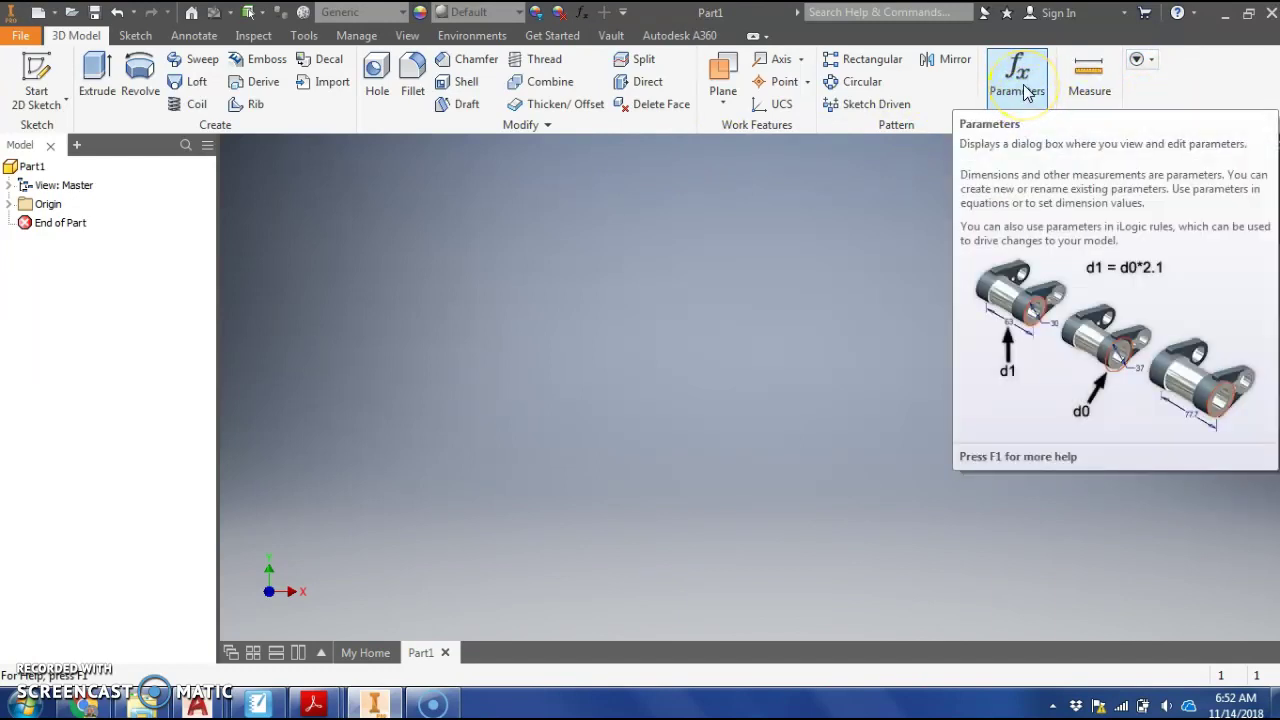
Add a numeric user parameter named dia with a value of 2 in.
left_click(1023, 88)
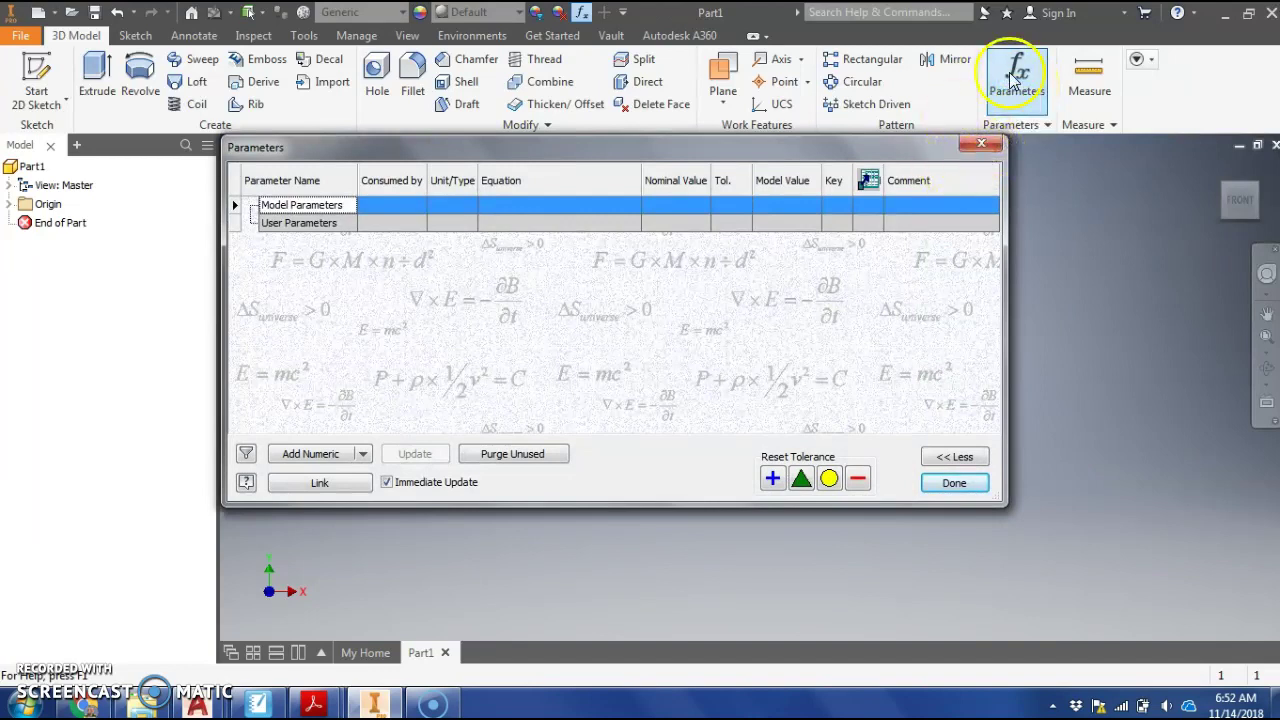
left_click(305, 224)
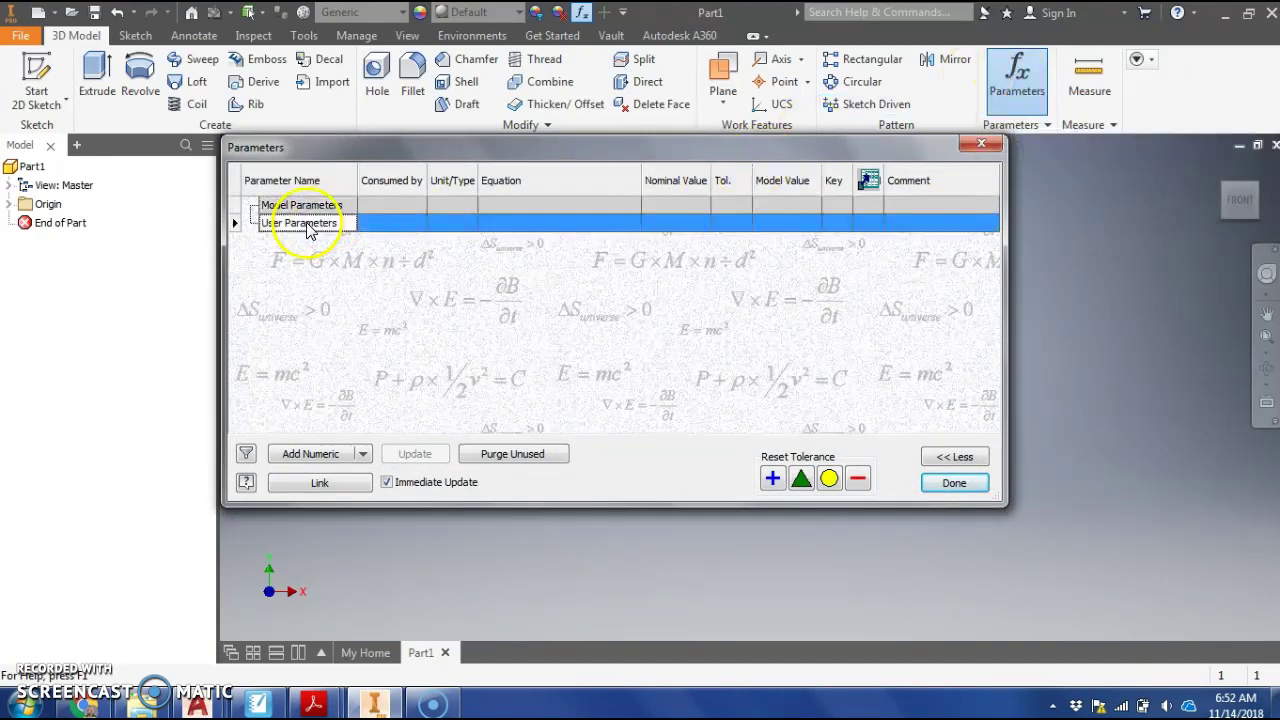
left_click(310, 454)
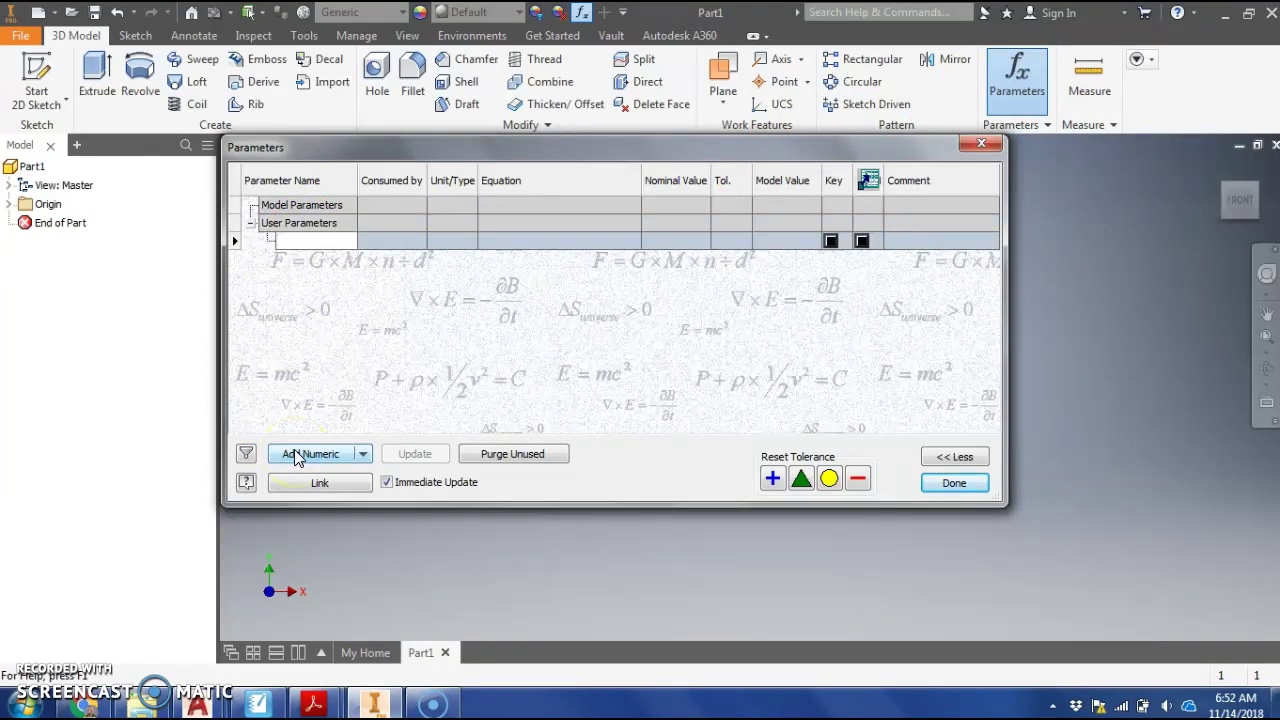
type("dia")
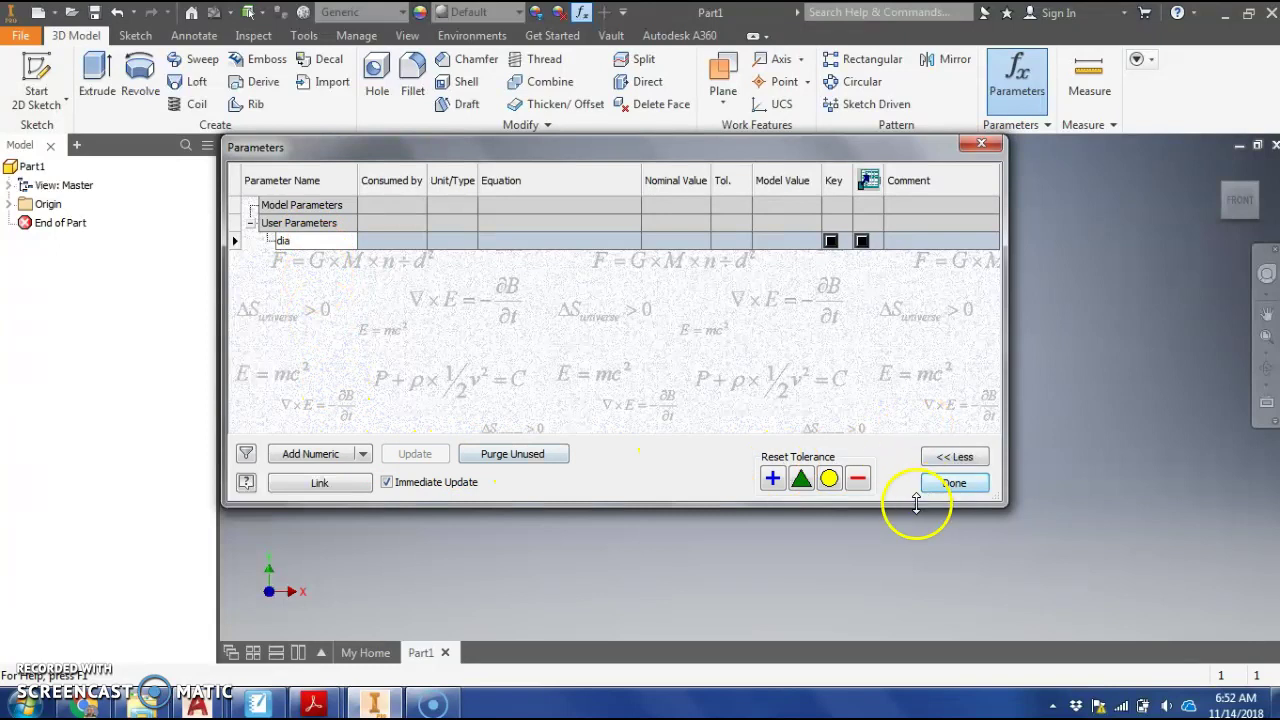
left_click(543, 244)
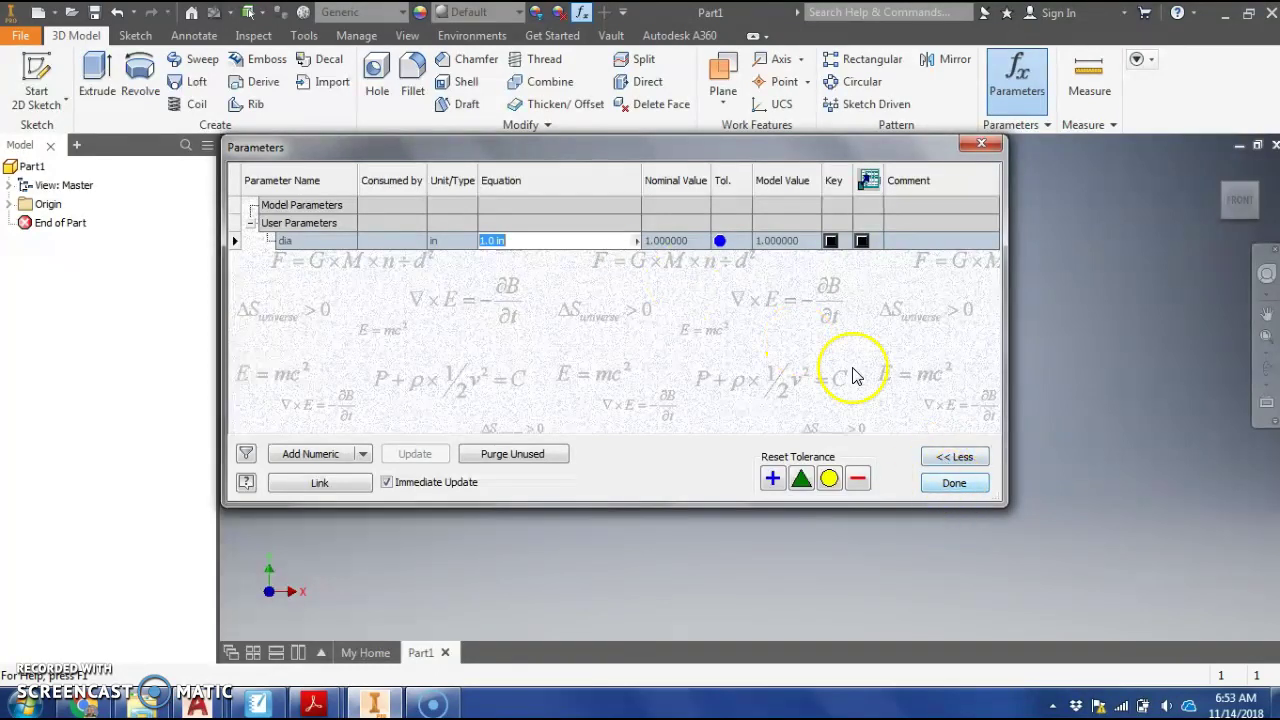
type("2")
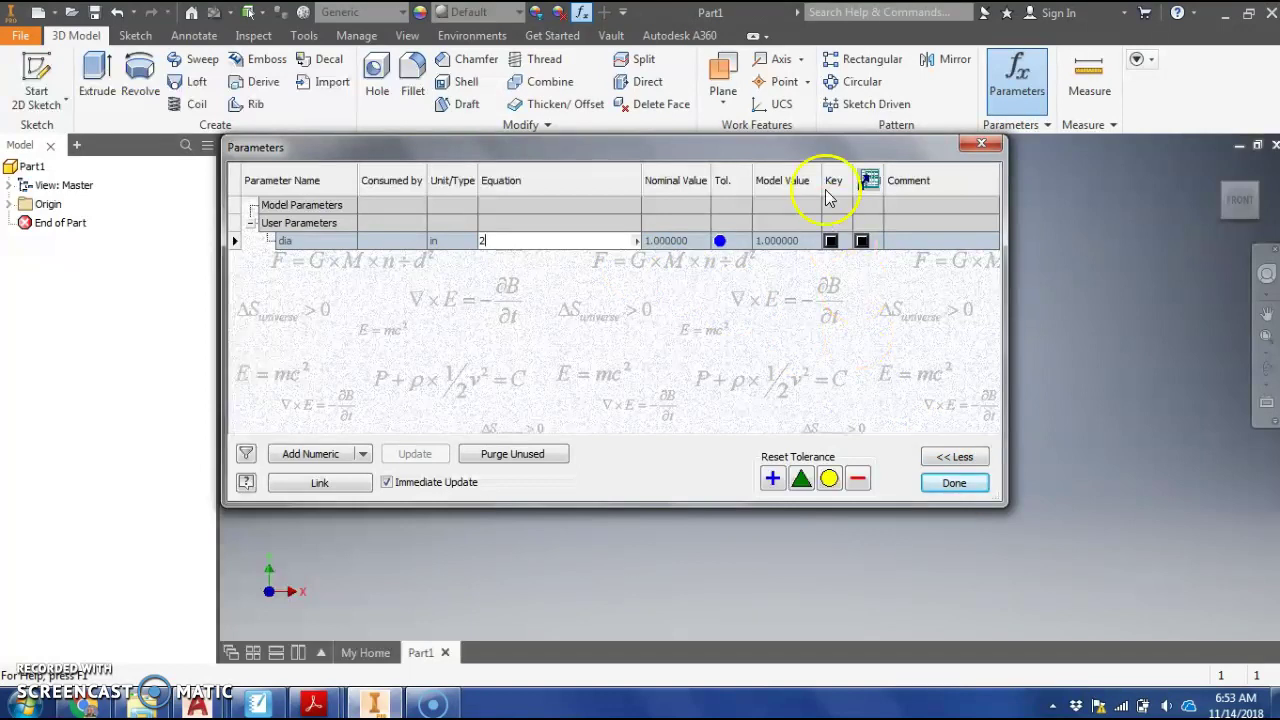
left_click(782, 241)
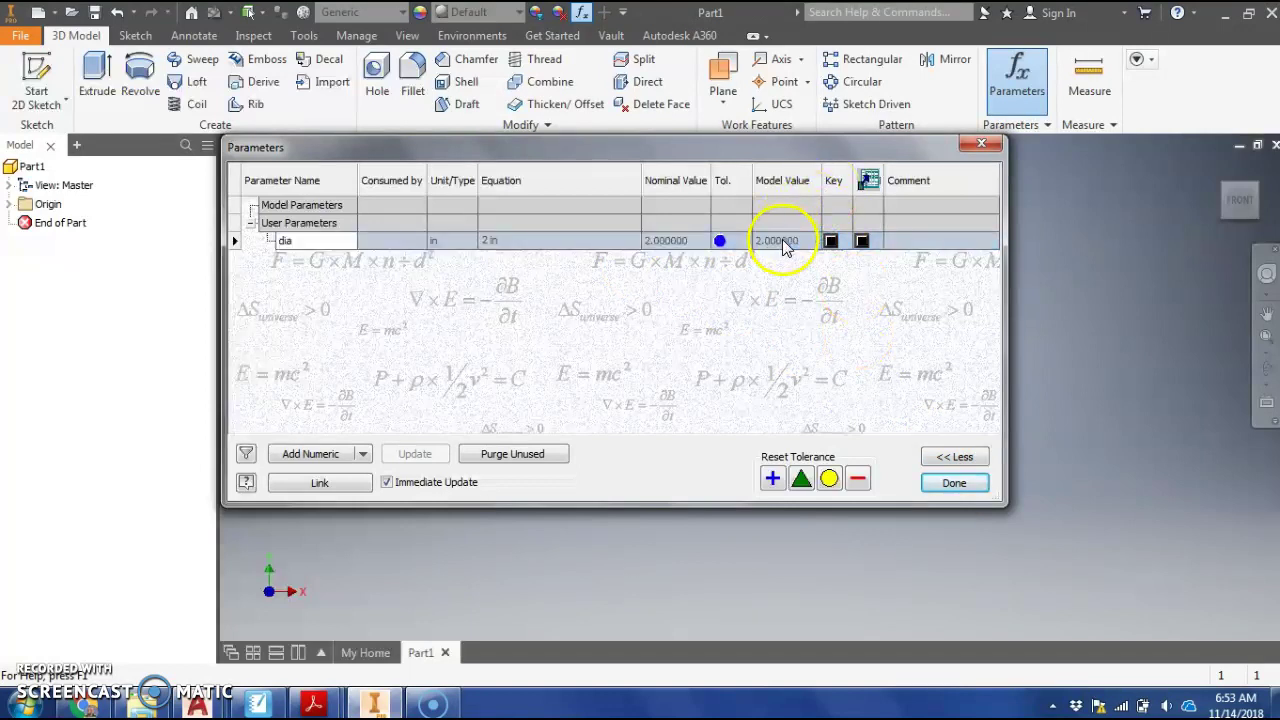
left_click(955, 483)
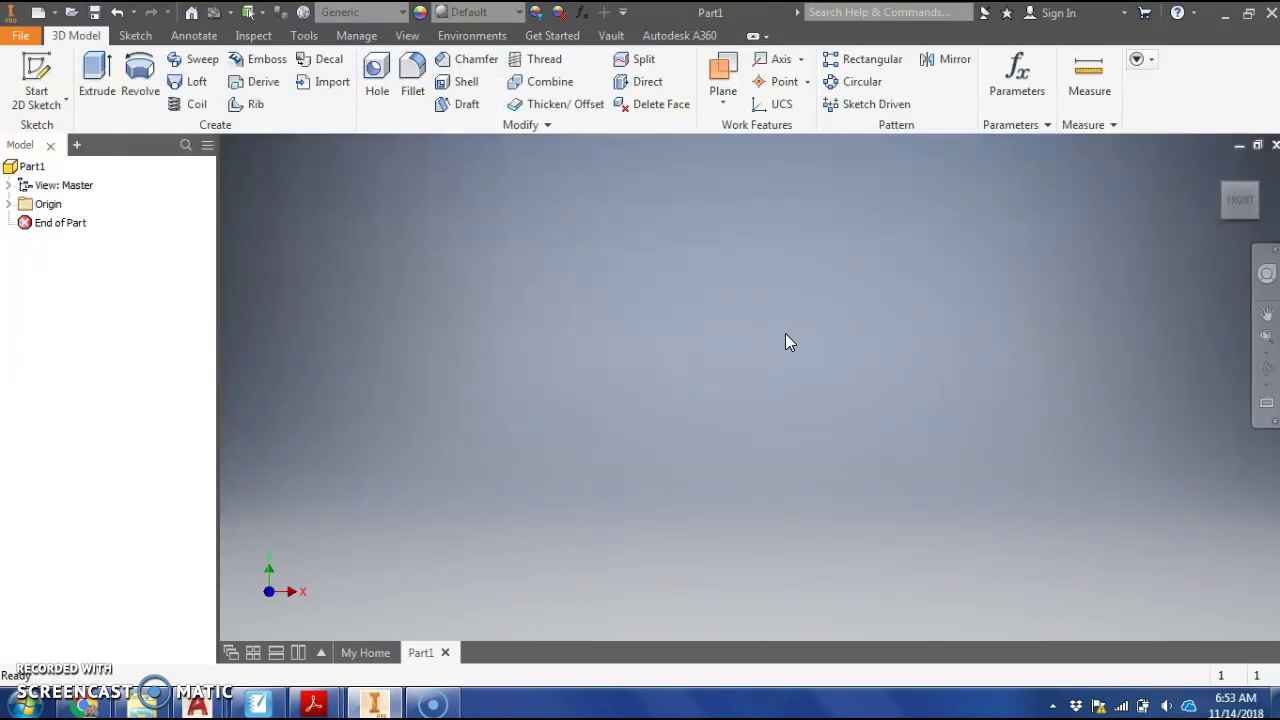
Start a 2D sketch on the XY plane and draw a 3/16 in diameter circle centred on the origin.
left_click(46, 70)
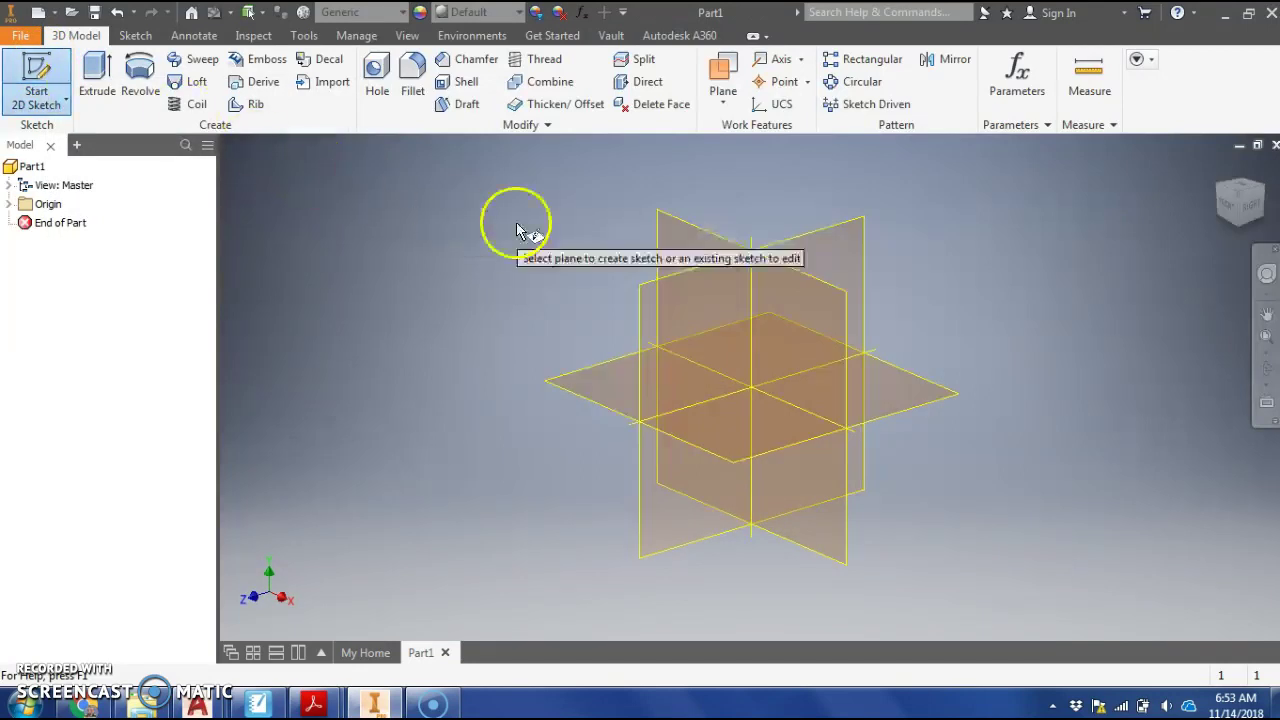
left_click(683, 243)
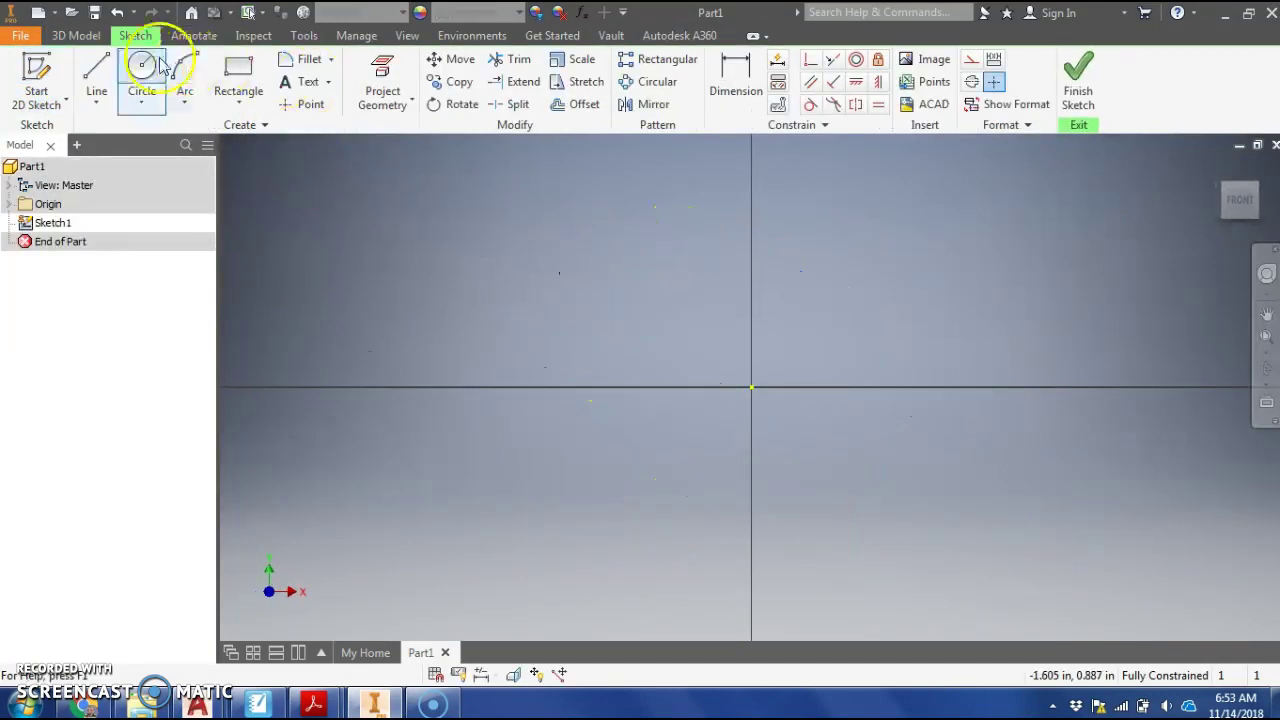
left_click(144, 62)
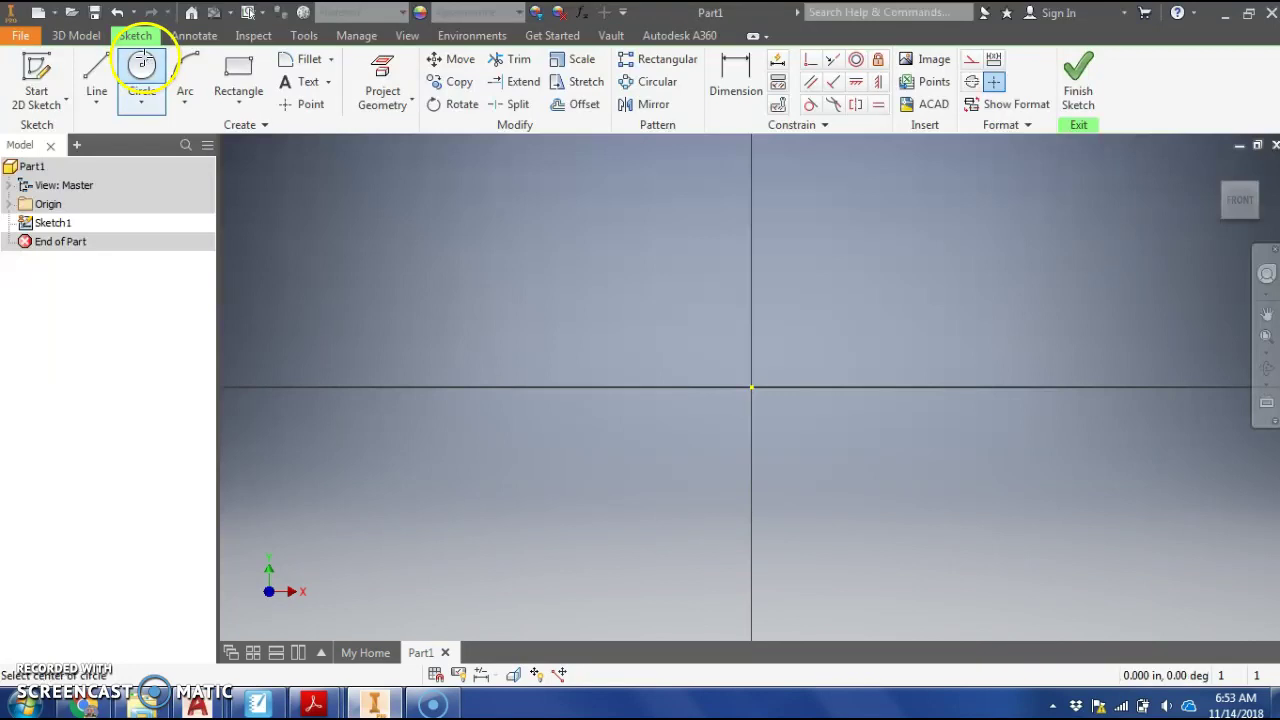
left_click(751, 388)
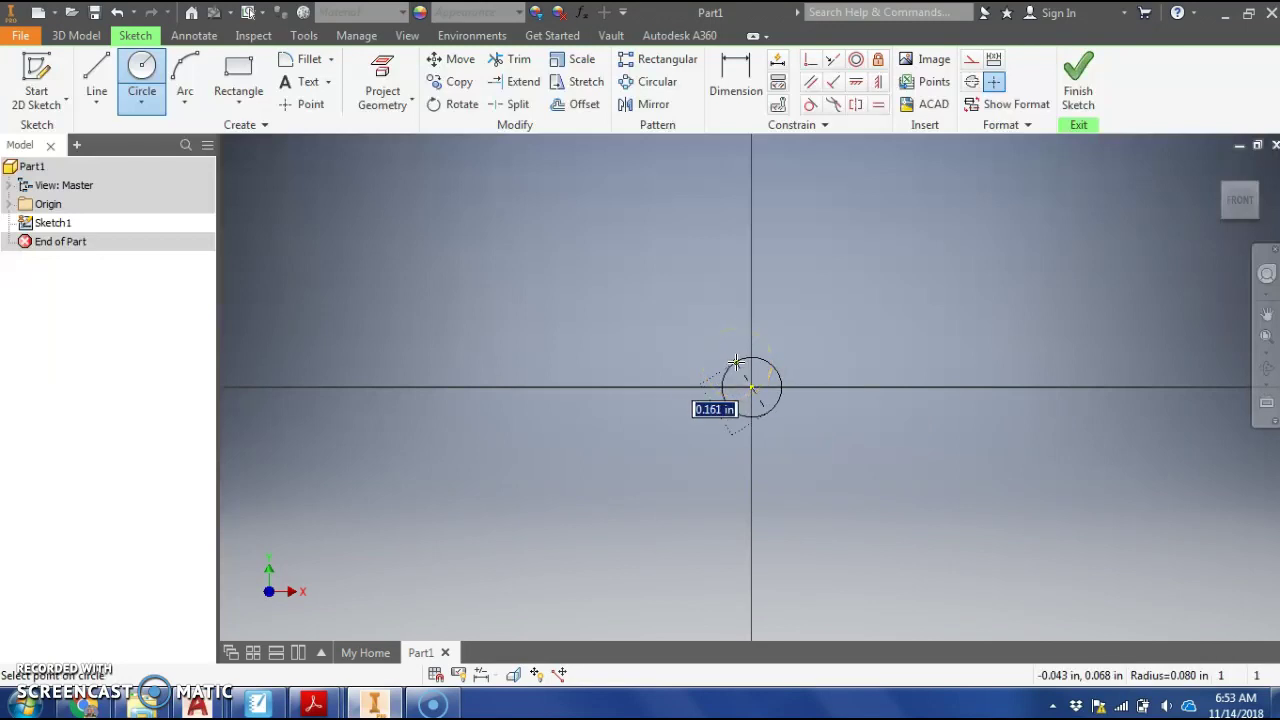
type("3/16")
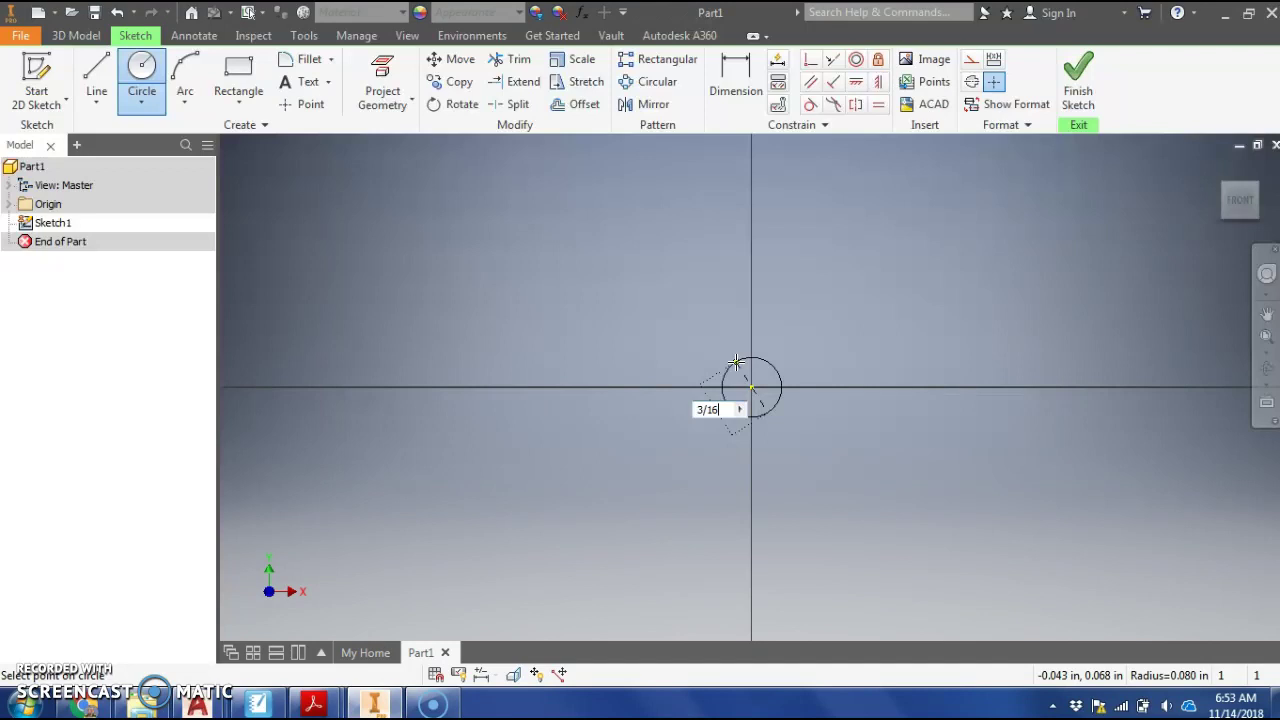
key("Return")
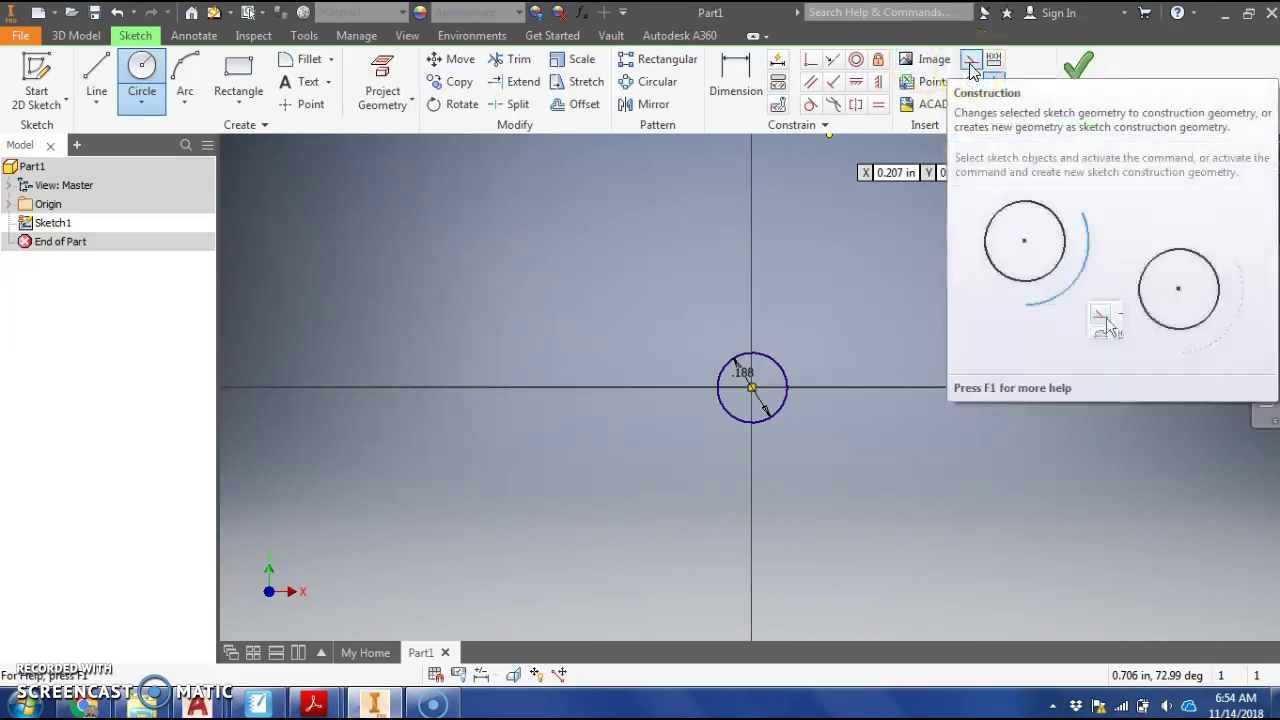
Draw a construction circle centred on the origin with a radius of about 0.63 in, around the small circle.
left_click(970, 62)
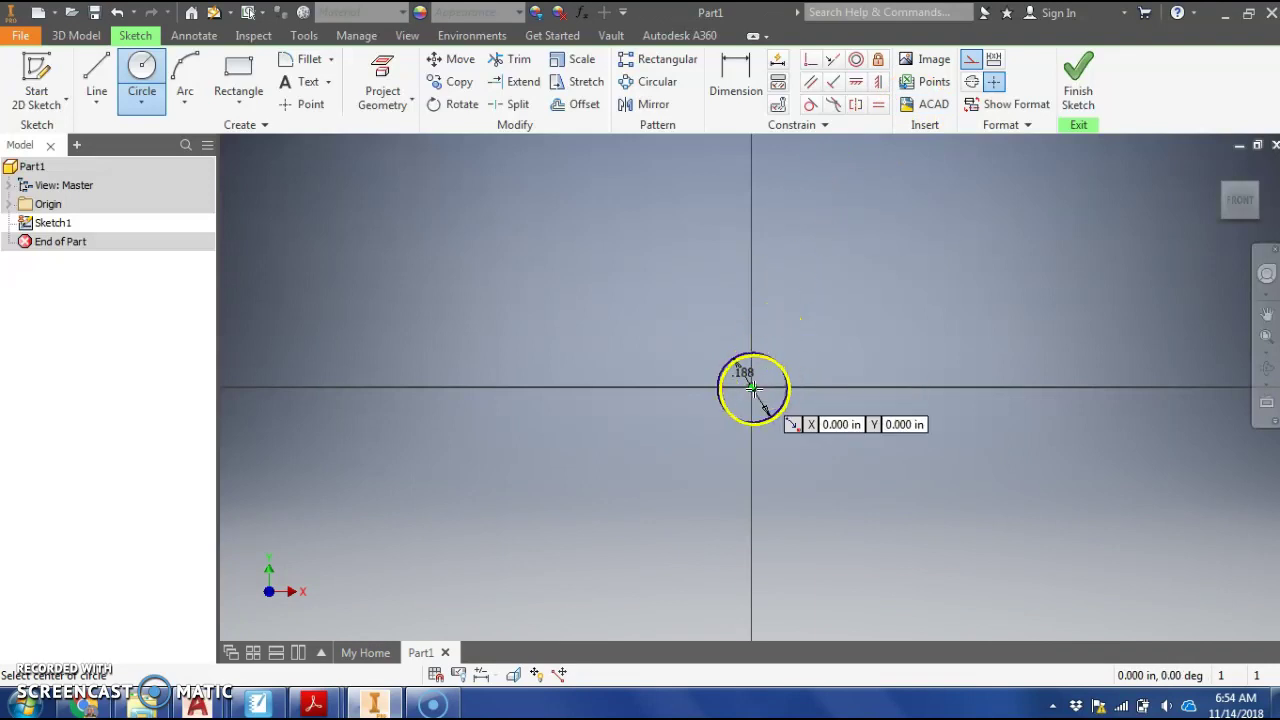
left_click(750, 387)
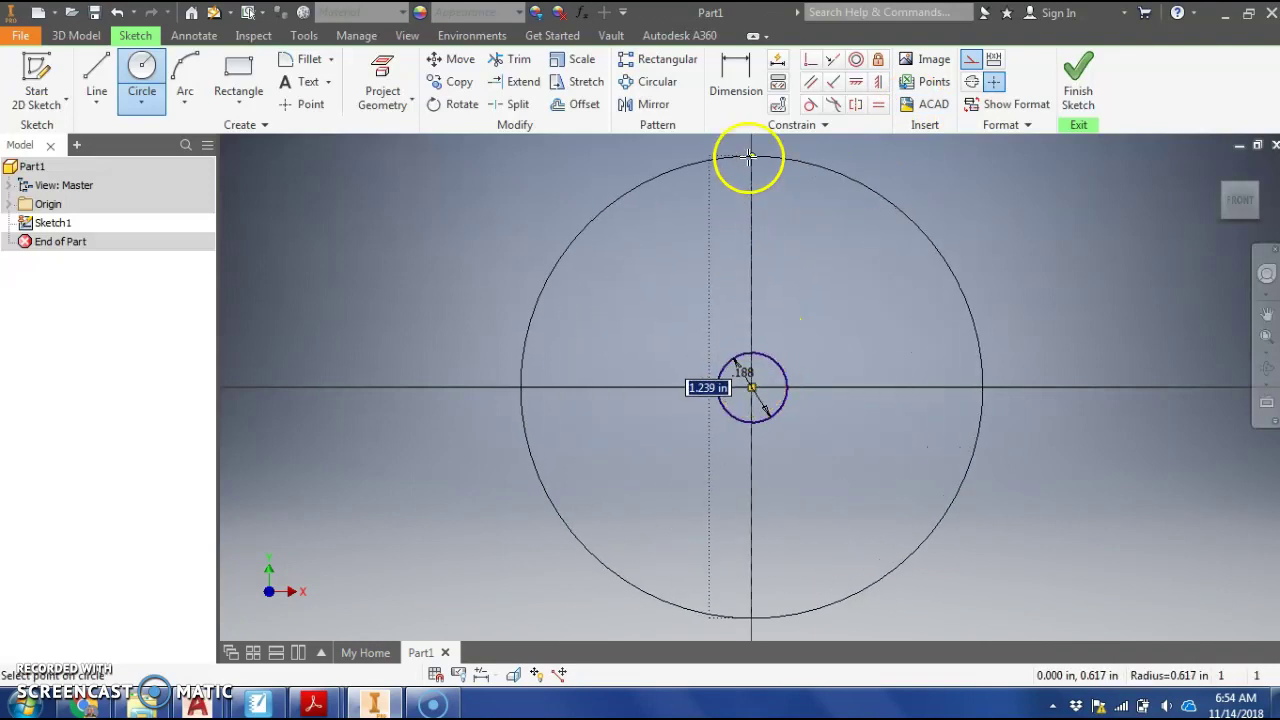
left_click(751, 151)
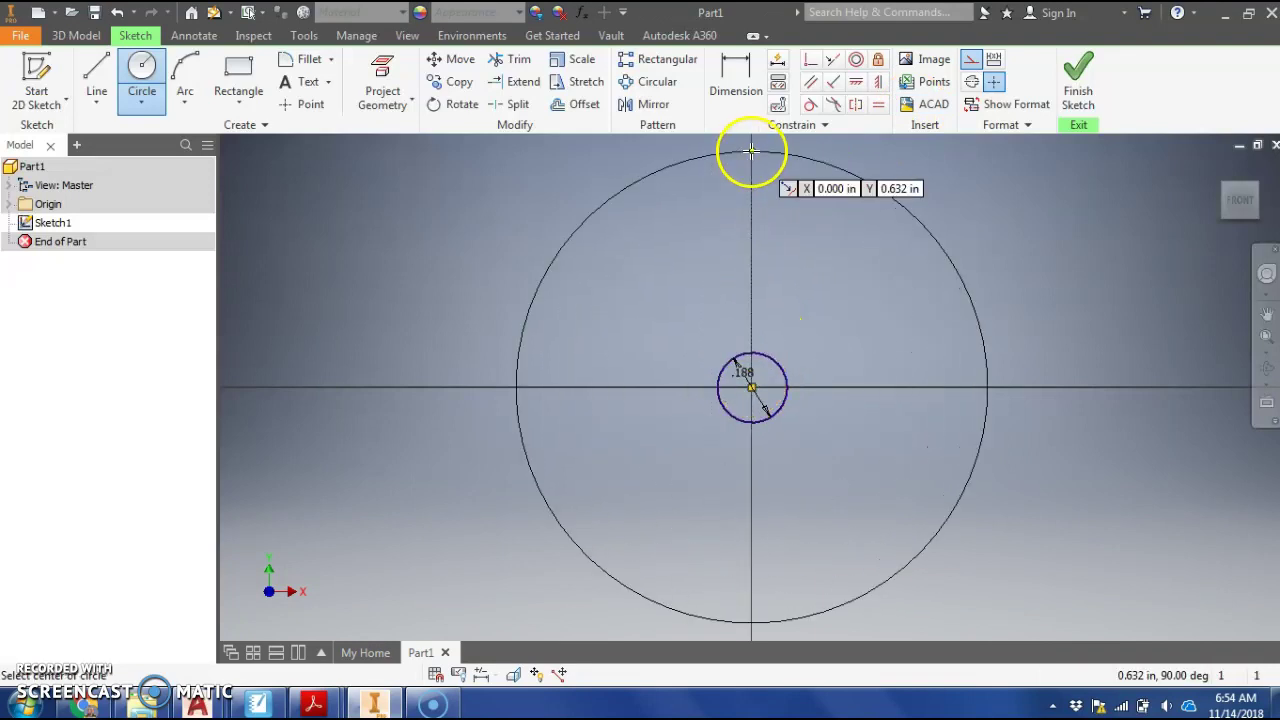
right_click(849, 264)
left_click(913, 266)
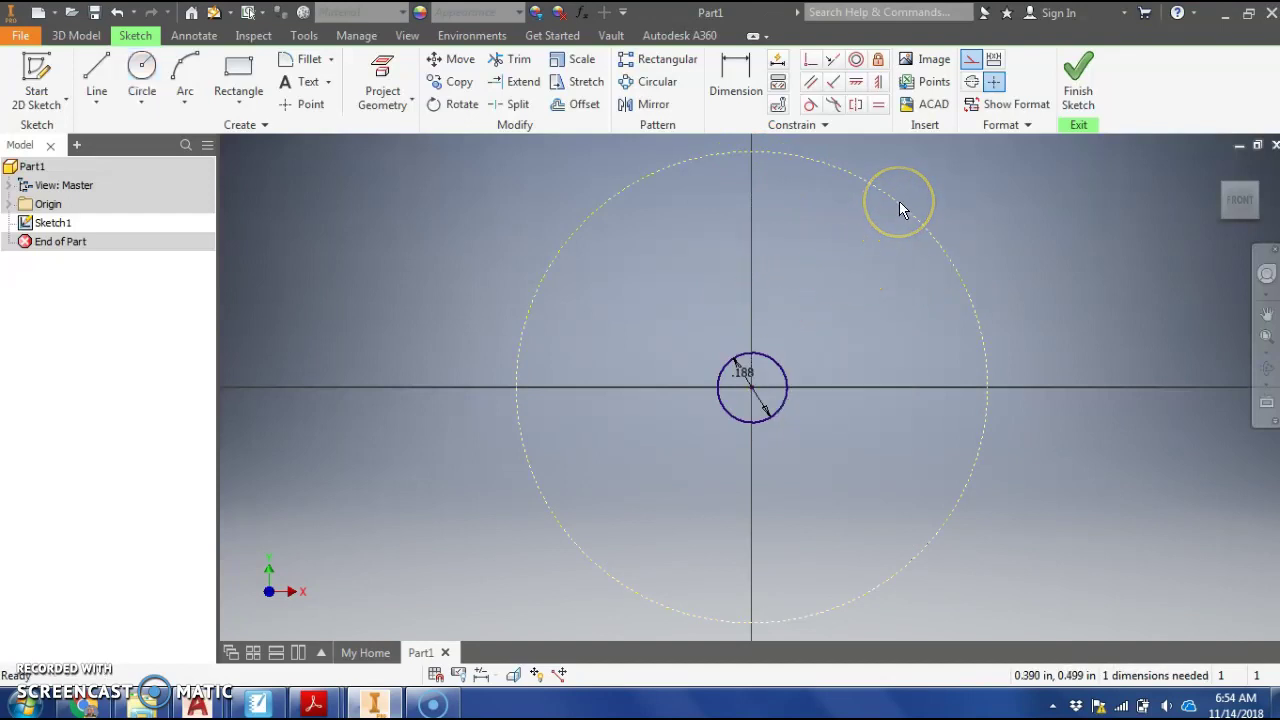
left_click(899, 201)
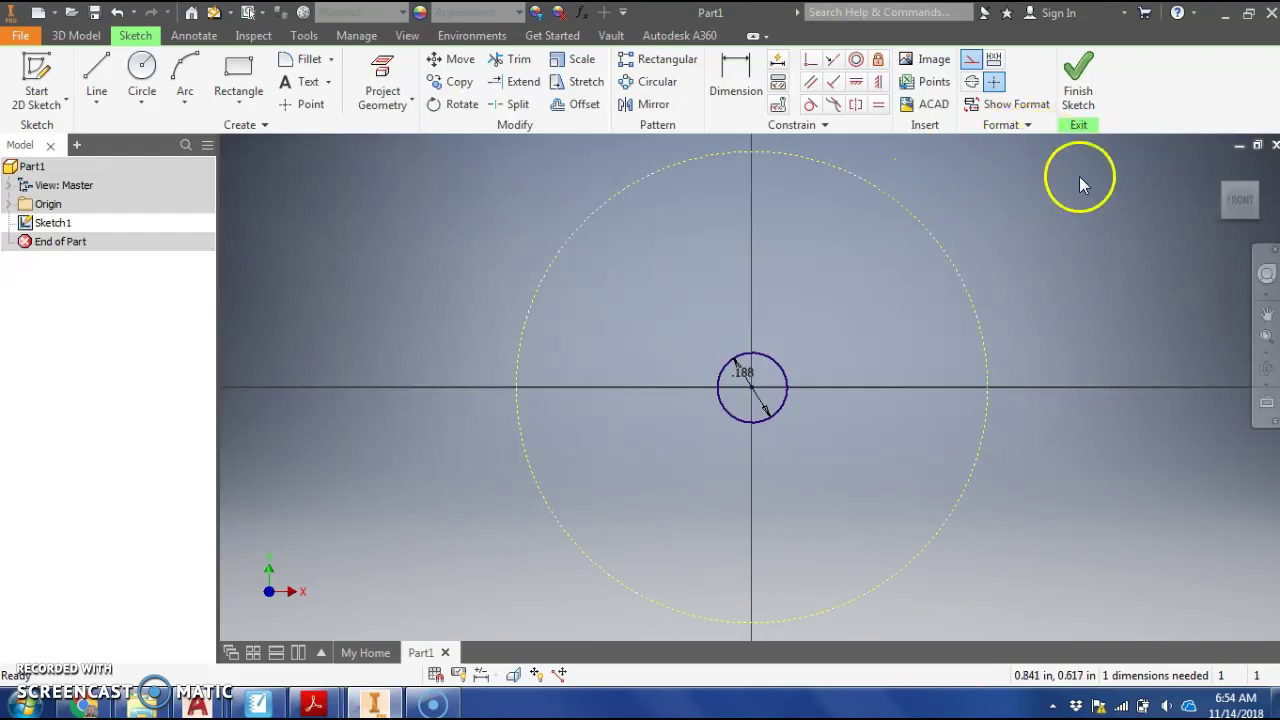
left_click(959, 218)
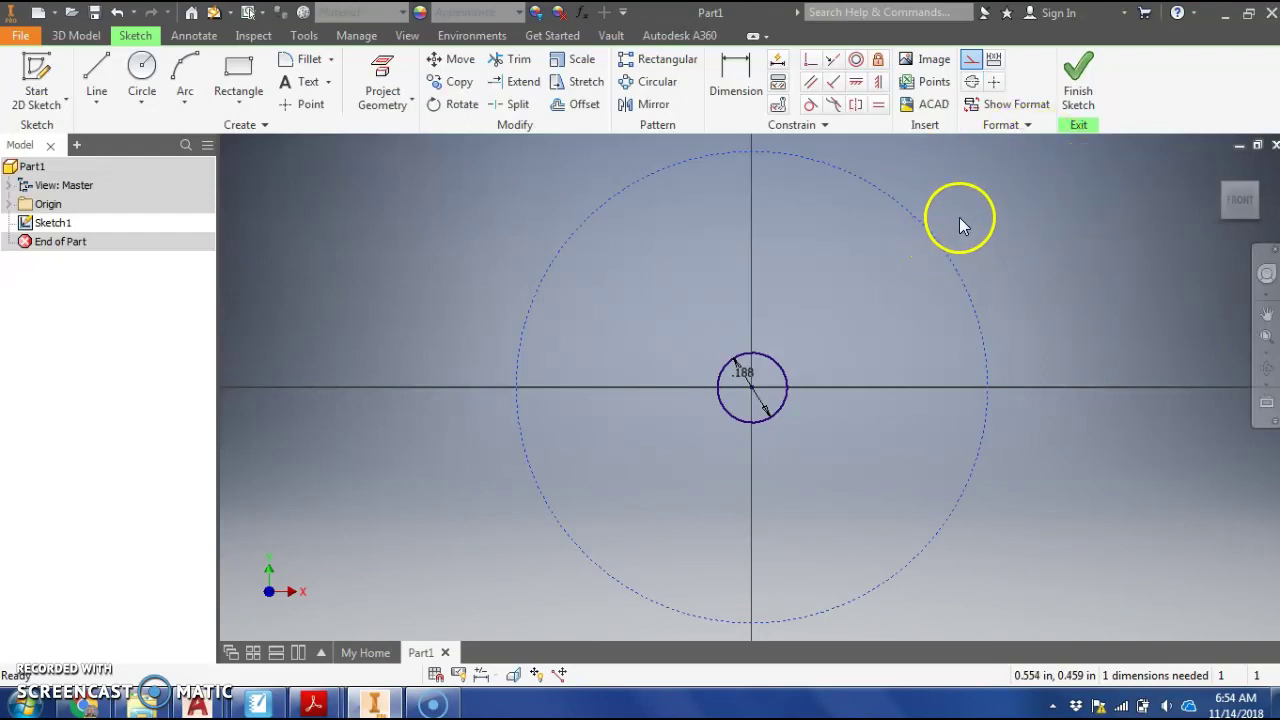
Toggle the larger circle between normal and construction geometry, ending with it as construction.
left_click(971, 61)
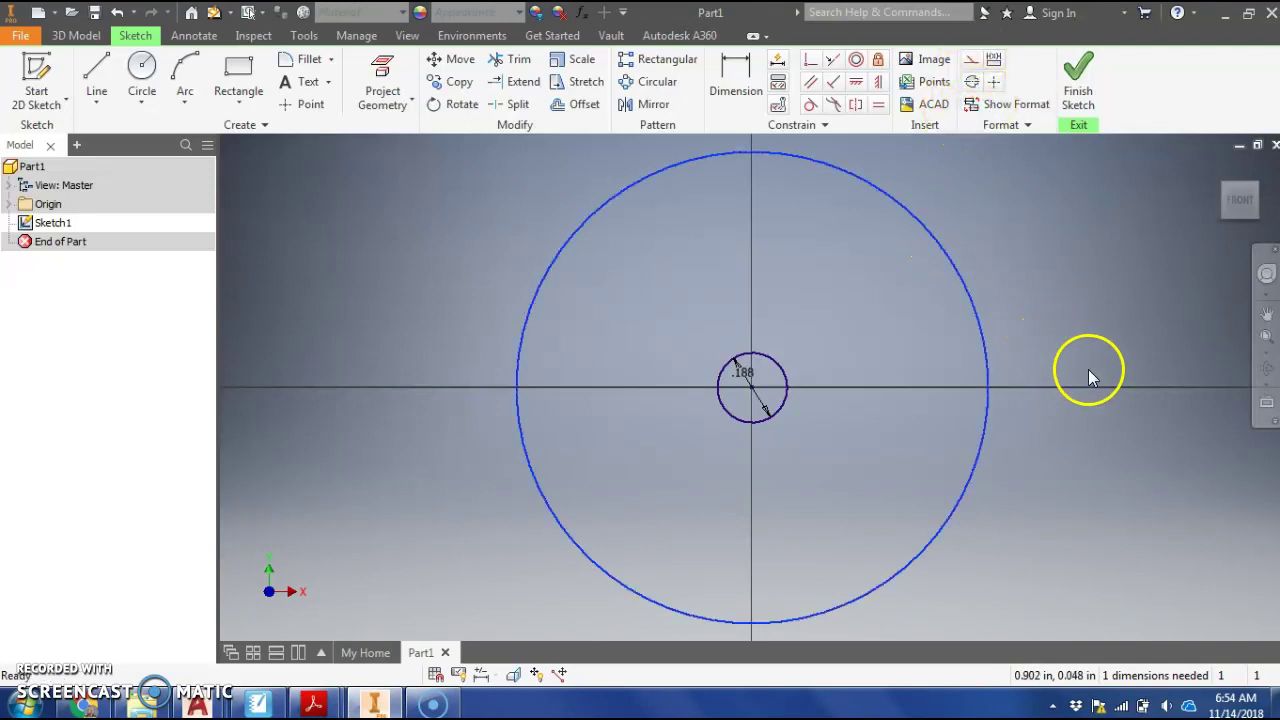
left_click(971, 60)
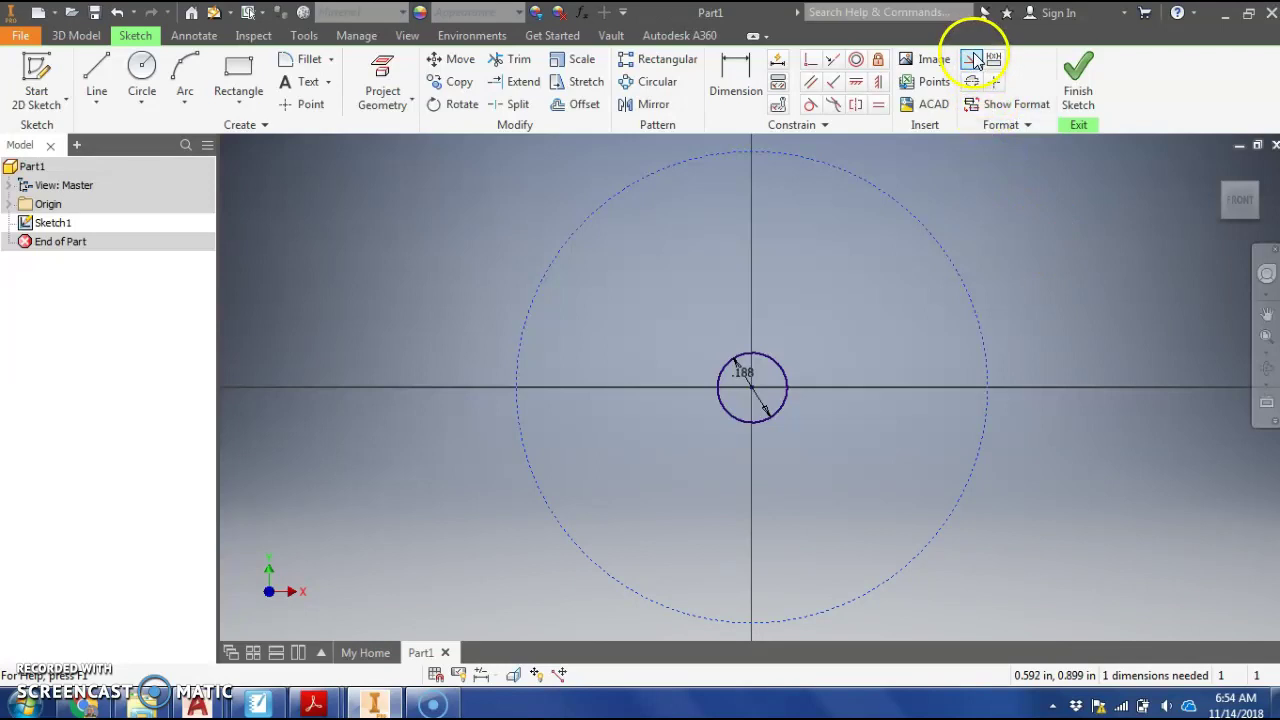
left_click(1050, 236)
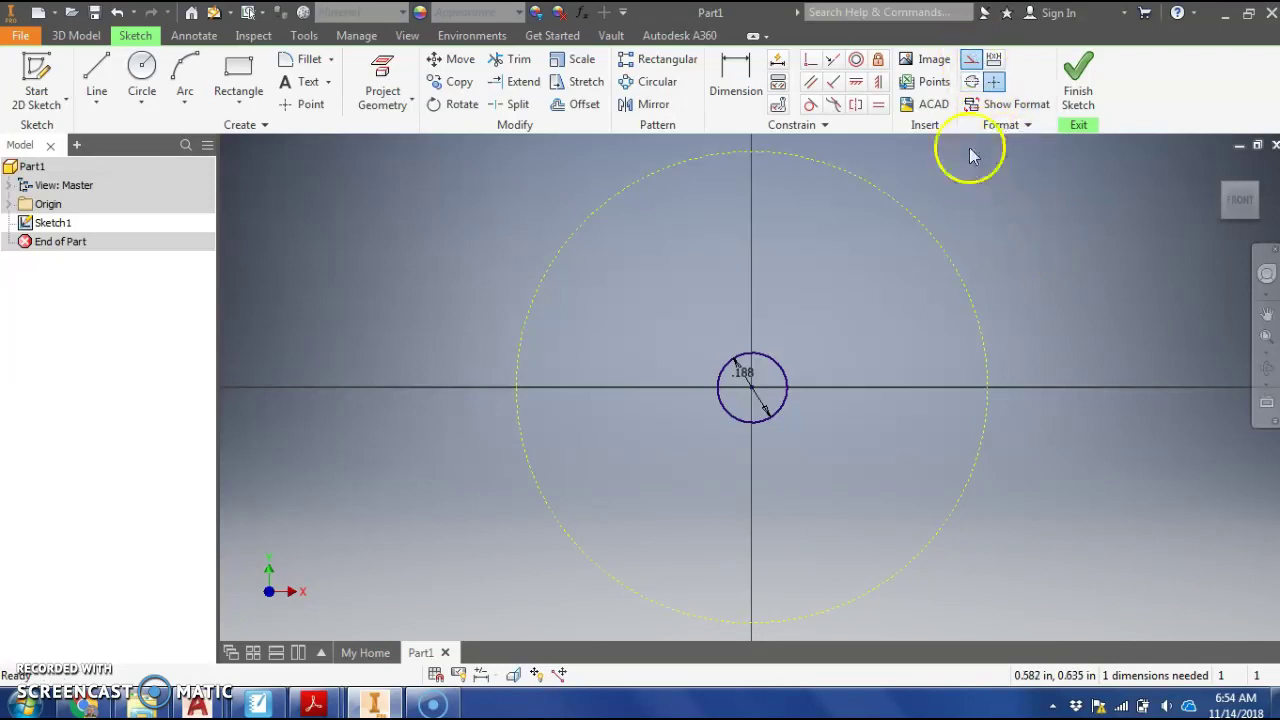
left_click(969, 66)
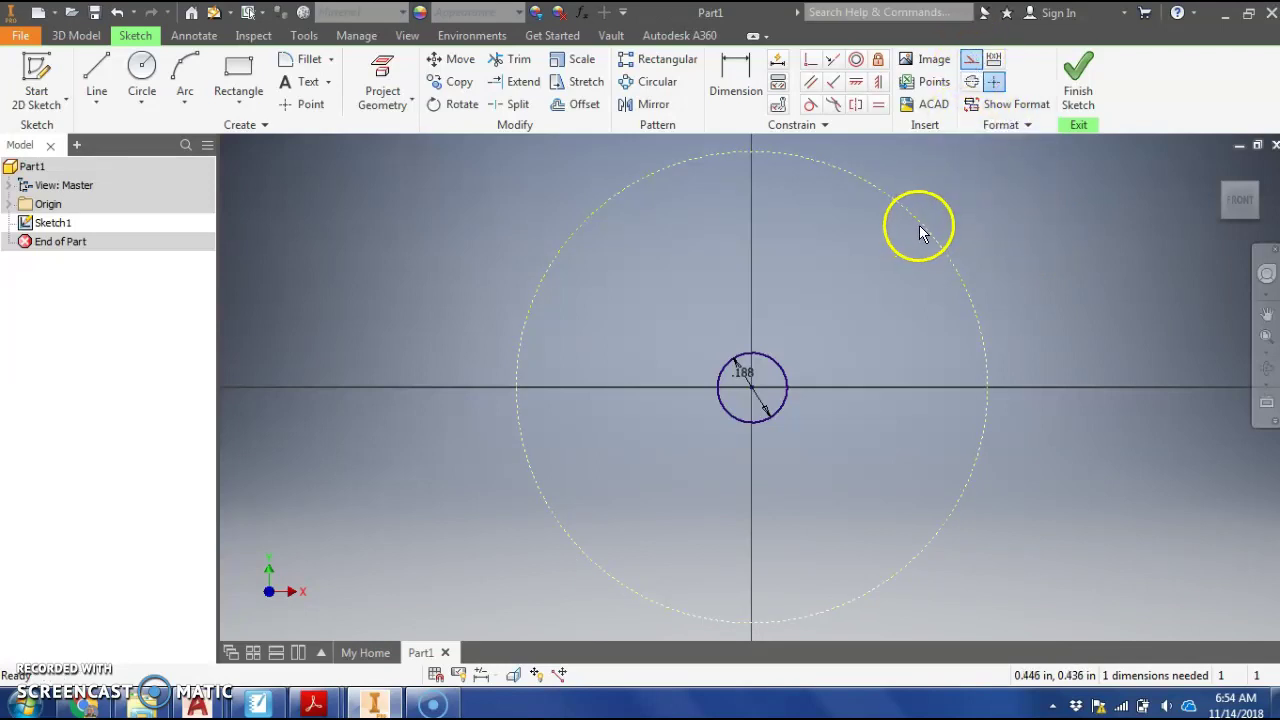
left_click(971, 62)
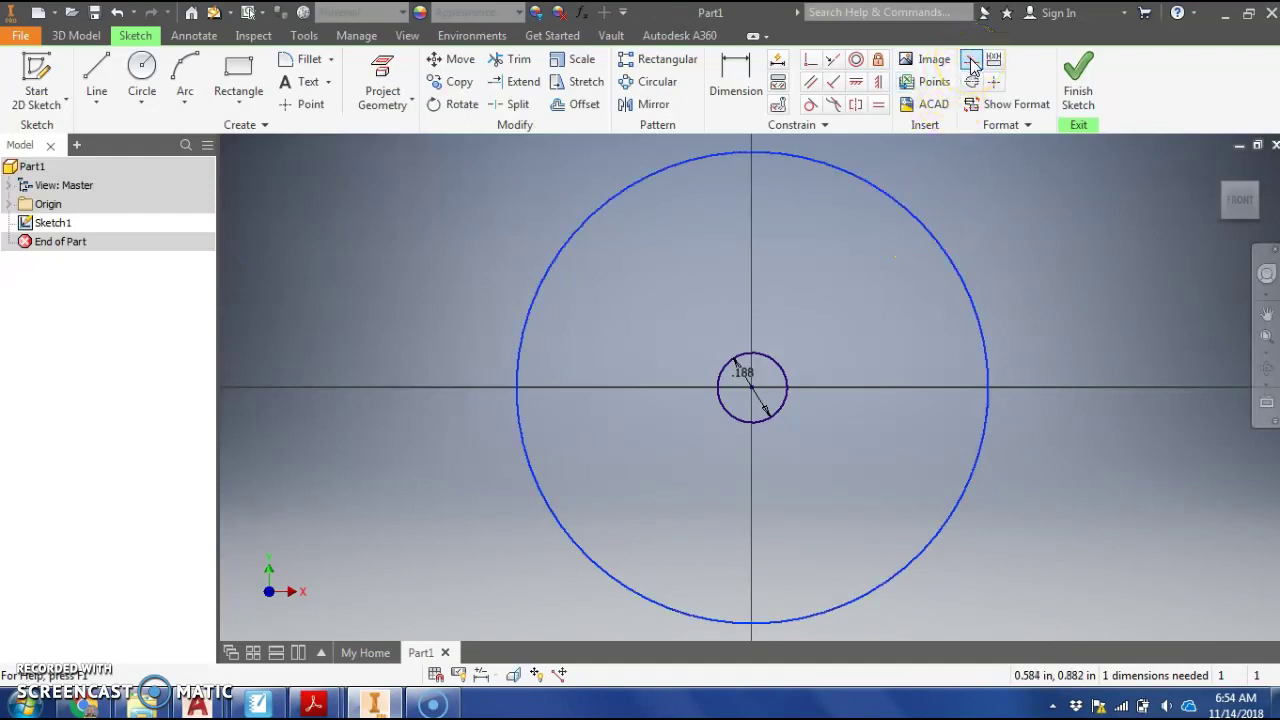
left_click(971, 64)
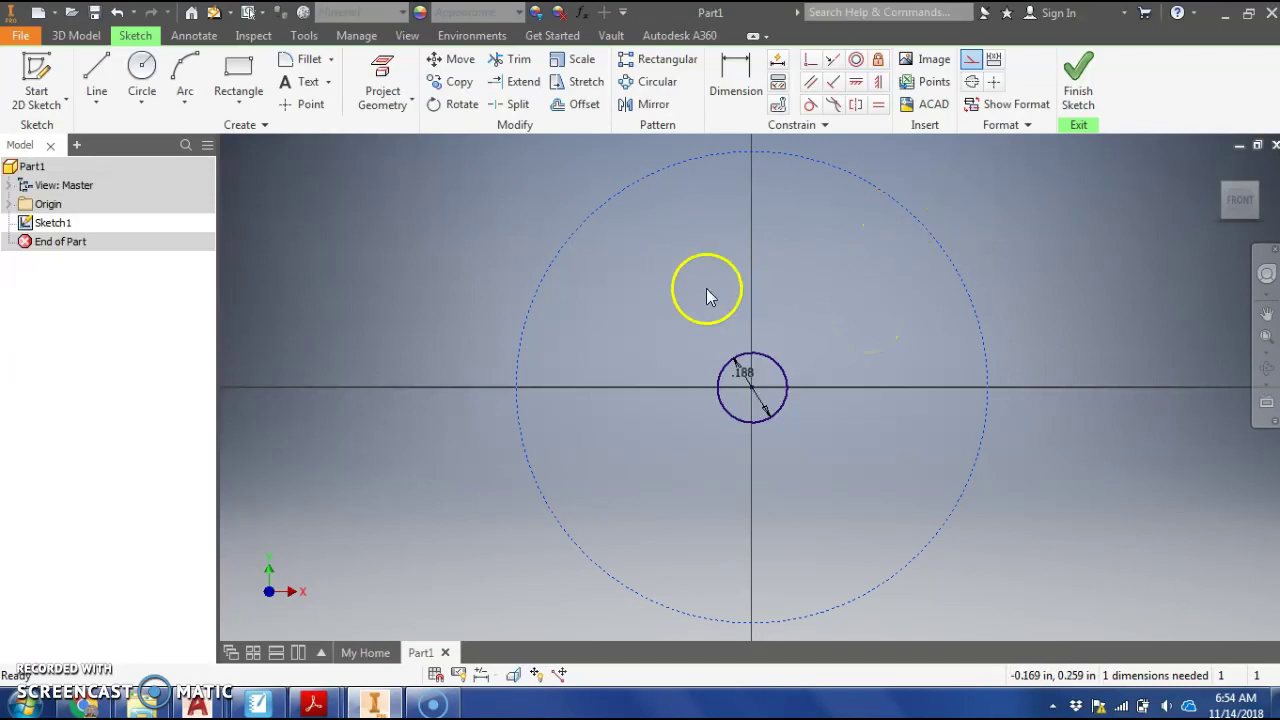
Draw a normal, non-construction circle centred on the origin with a radius of about 1.08 in, around the construction circle.
left_click(139, 60)
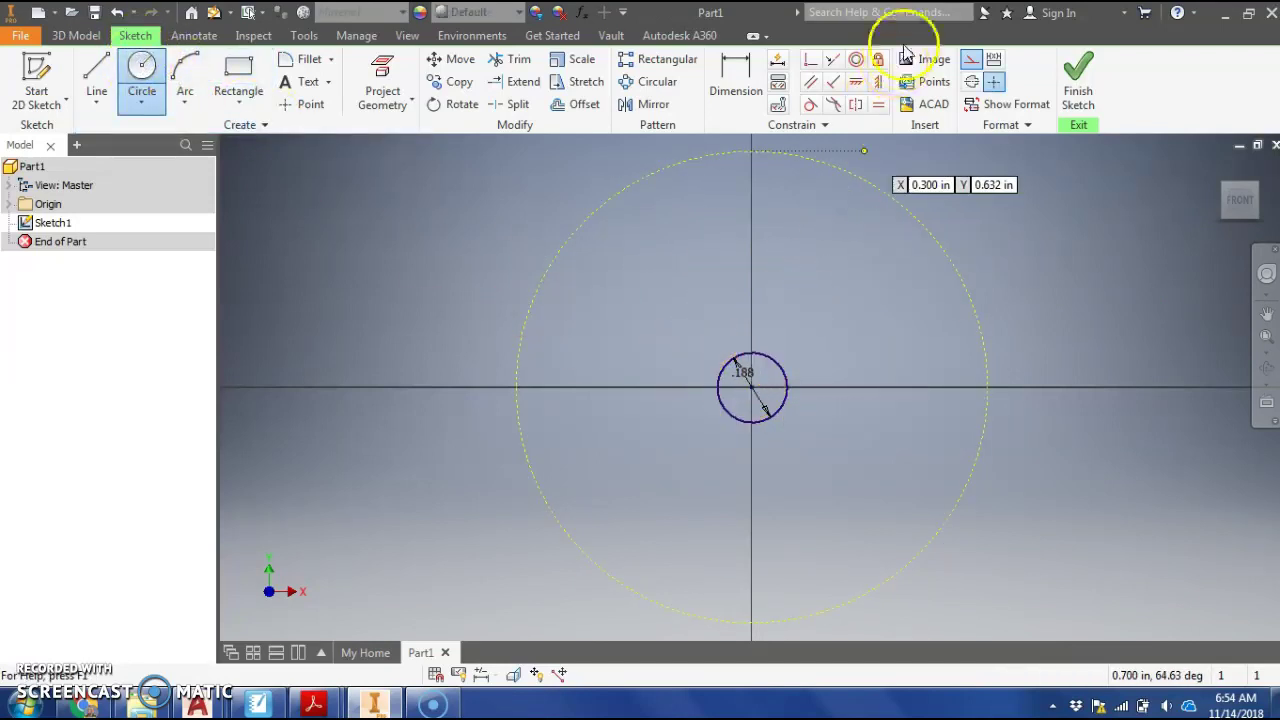
left_click(971, 59)
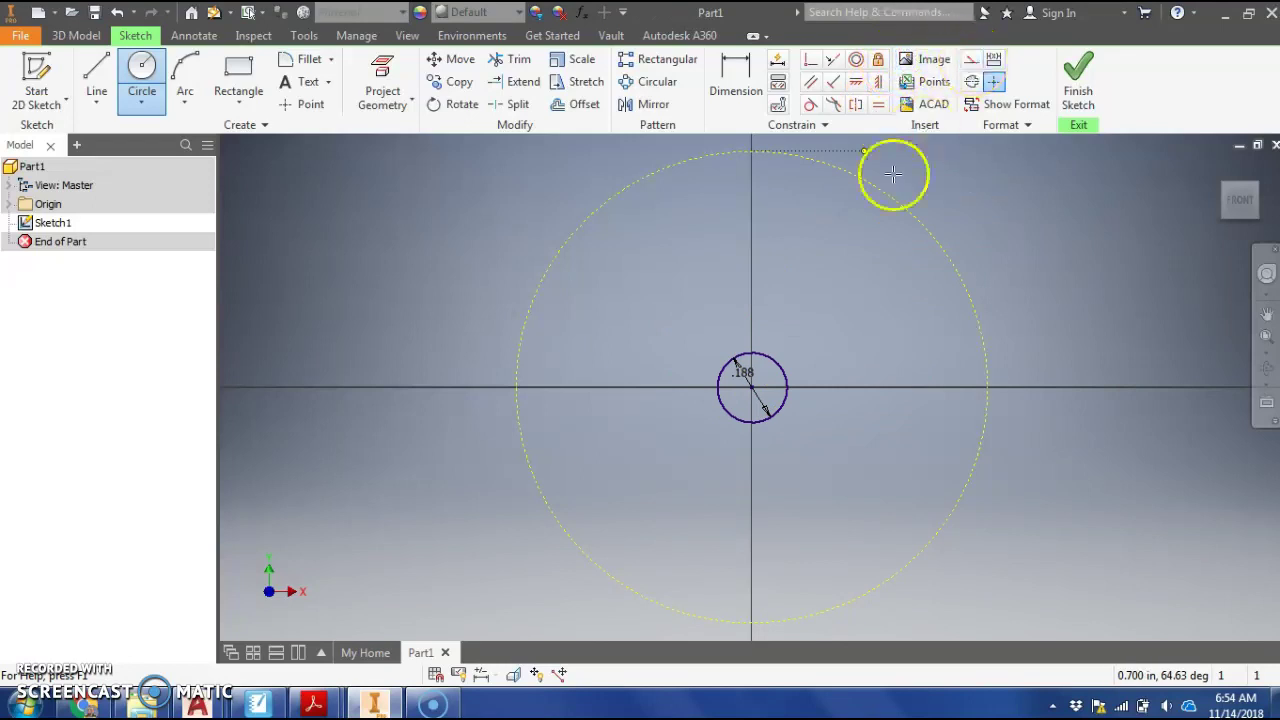
left_click(752, 388)
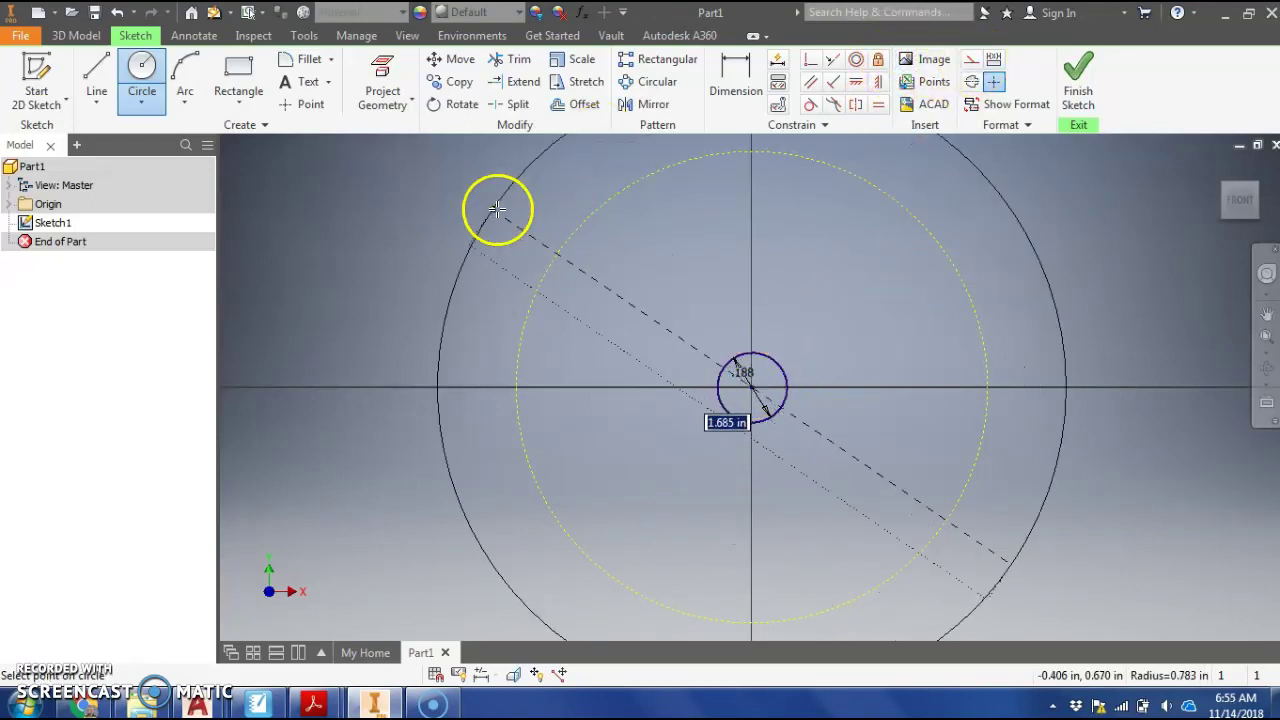
left_click(386, 215)
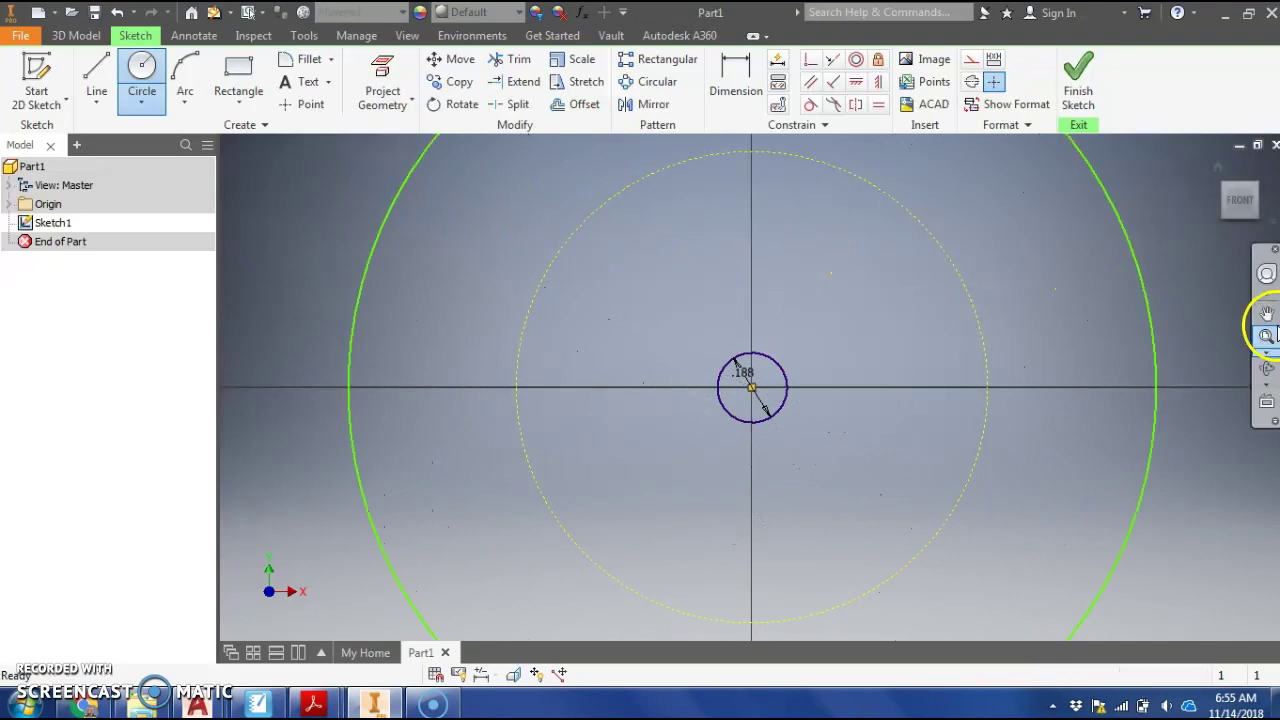
left_click(1262, 335)
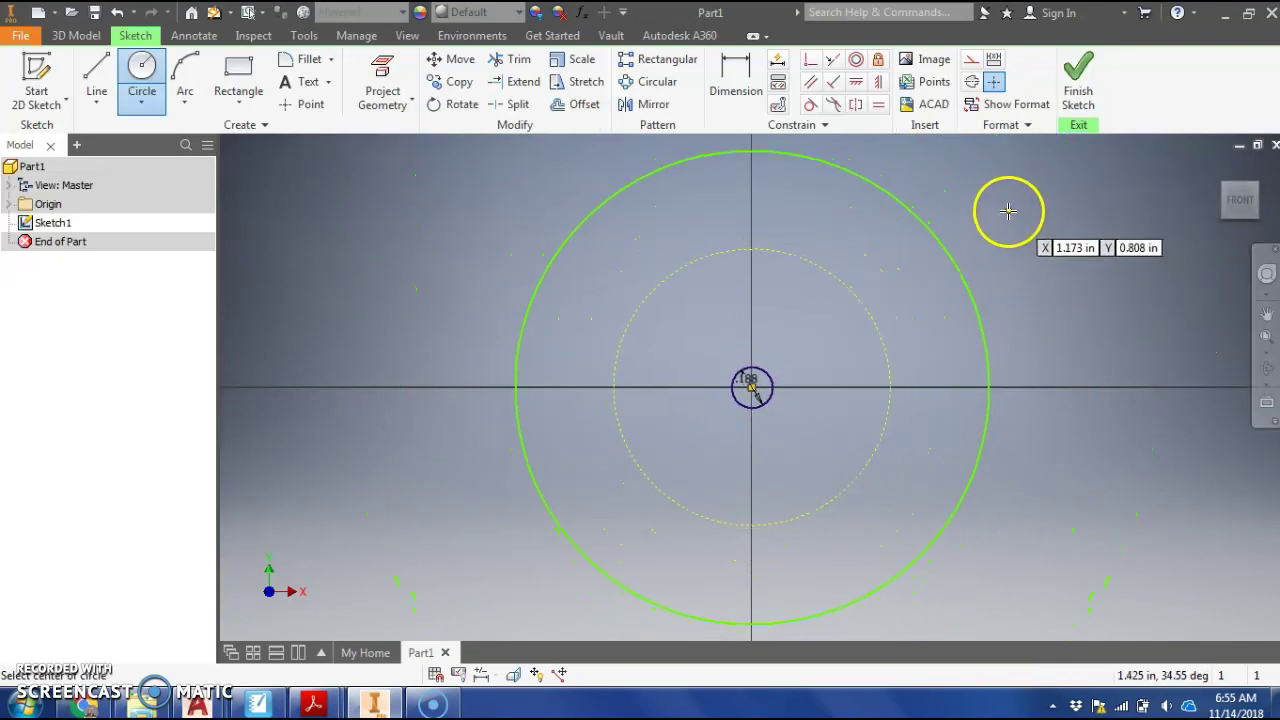
right_click(972, 232)
left_click(1063, 236)
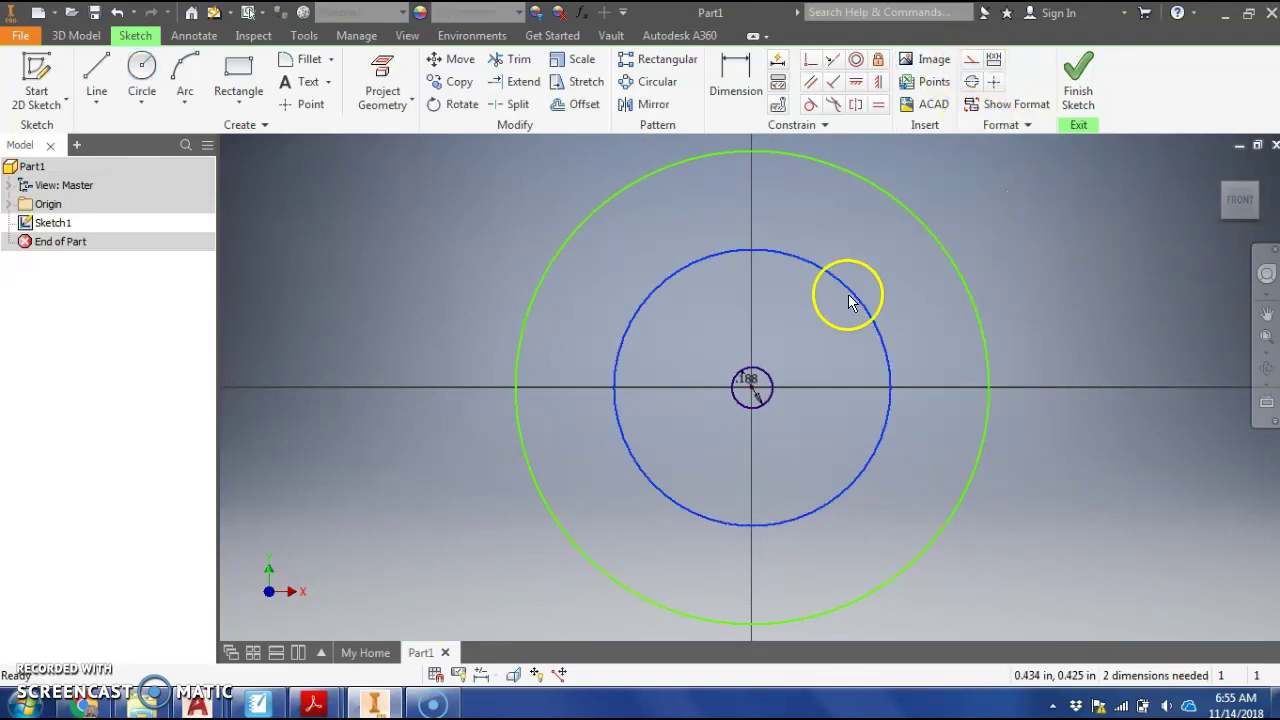
Convert the middle circle back to construction geometry and clear the selection.
left_click(911, 328)
left_click(882, 346)
left_click(971, 59)
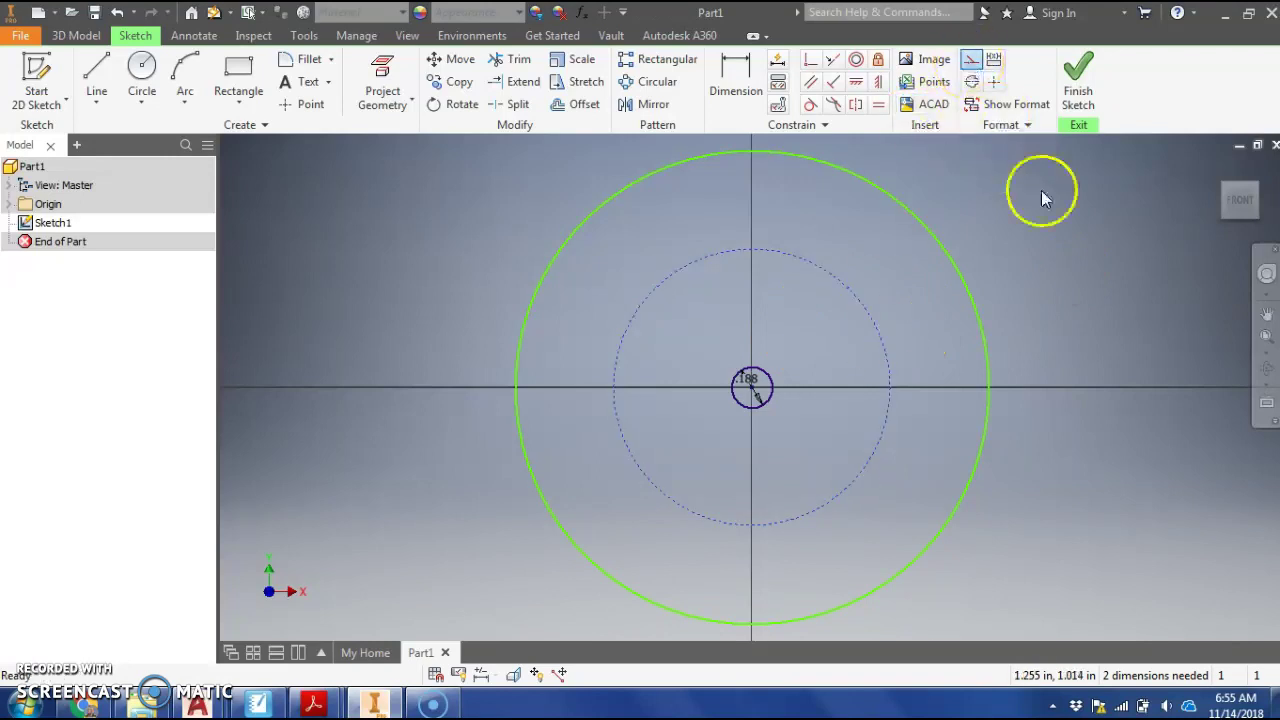
left_click(1058, 244)
left_click(768, 383)
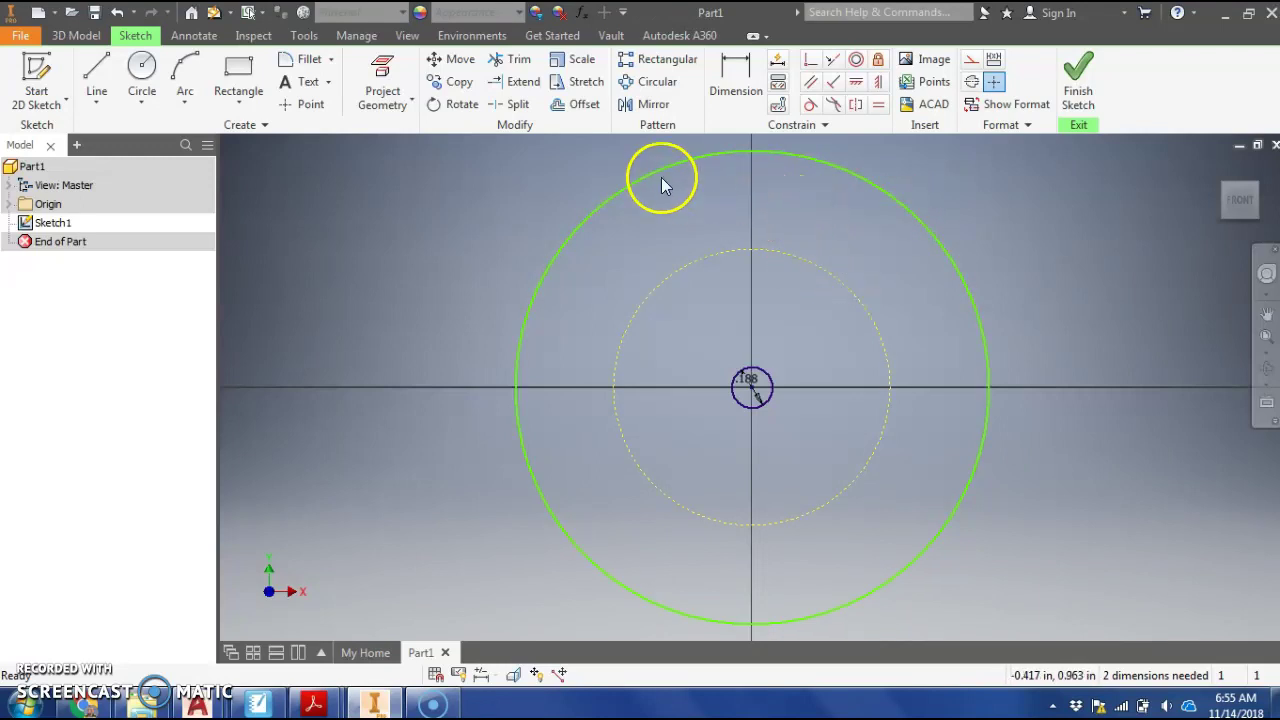
Draw a vertical line from the top of the outer circle down to the top of the construction circle.
left_click(96, 72)
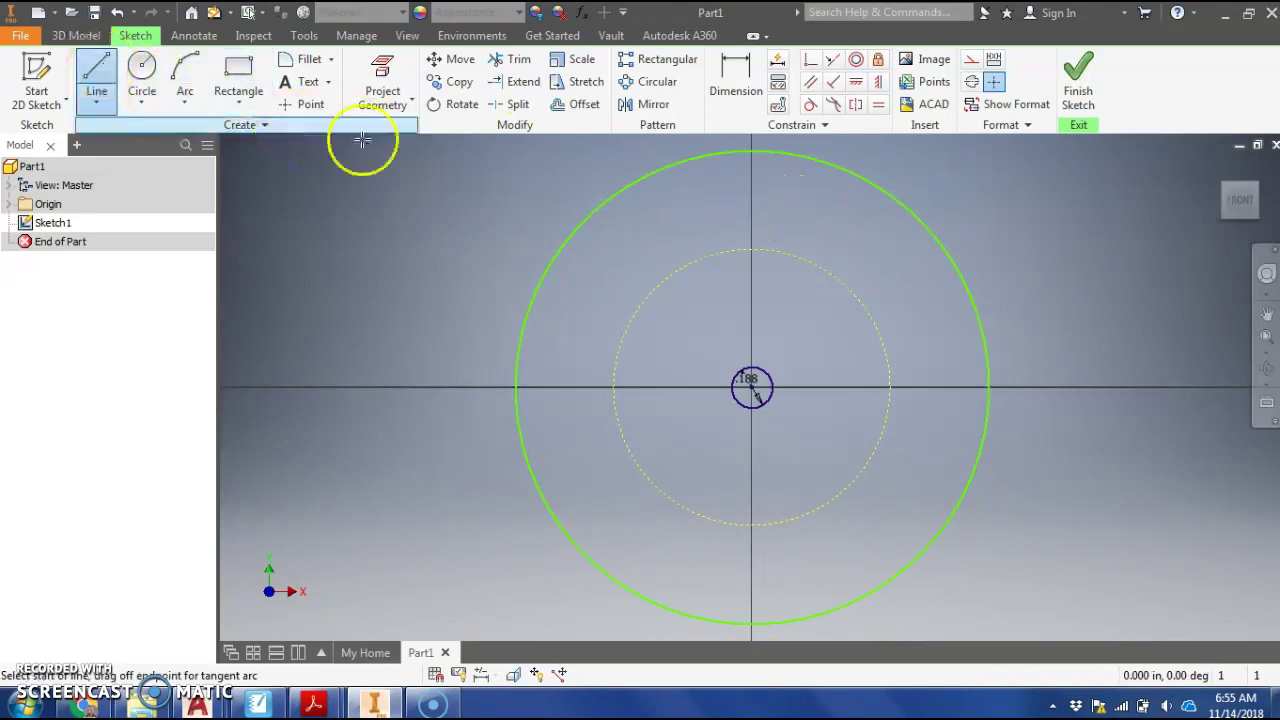
left_click(751, 151)
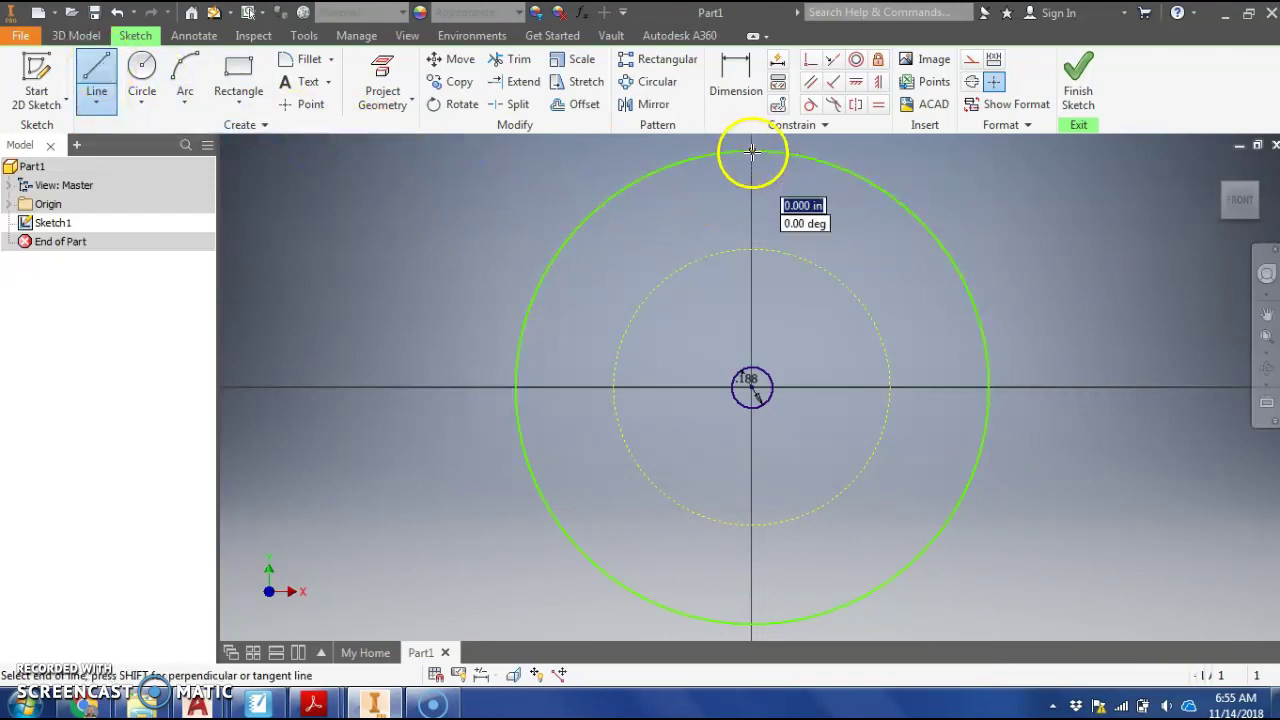
left_click(752, 248)
right_click(819, 226)
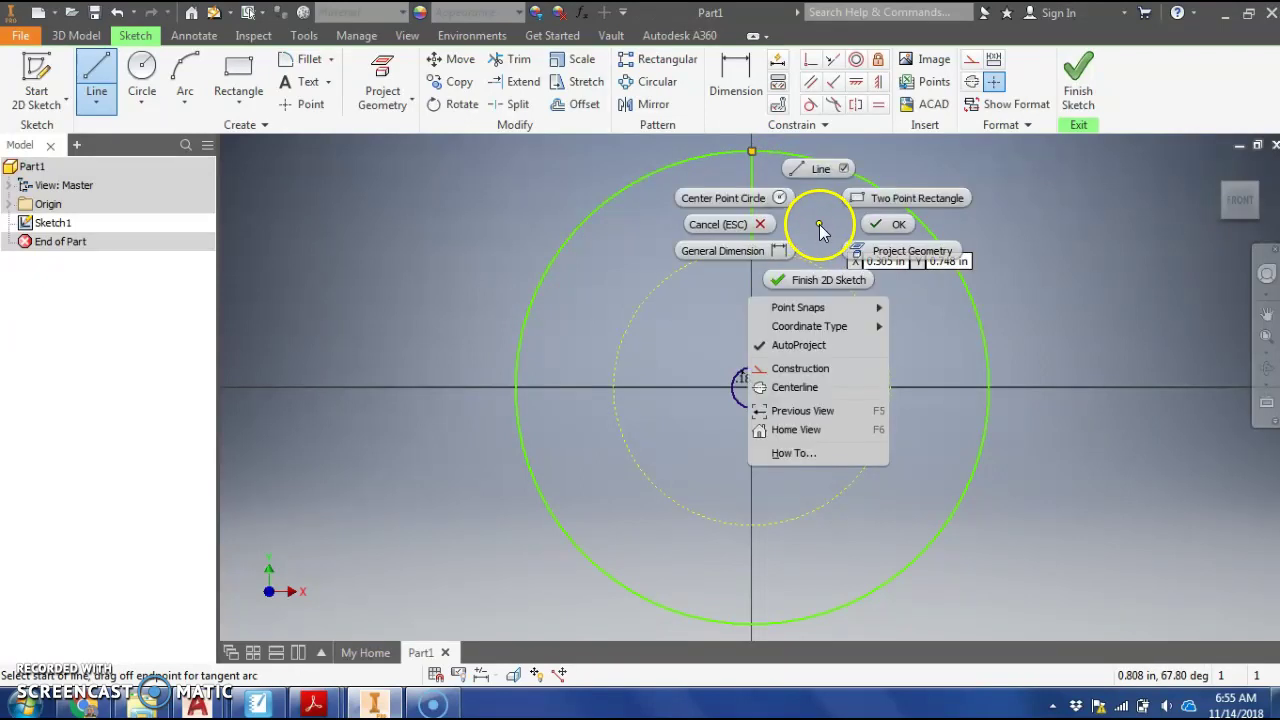
left_click(877, 224)
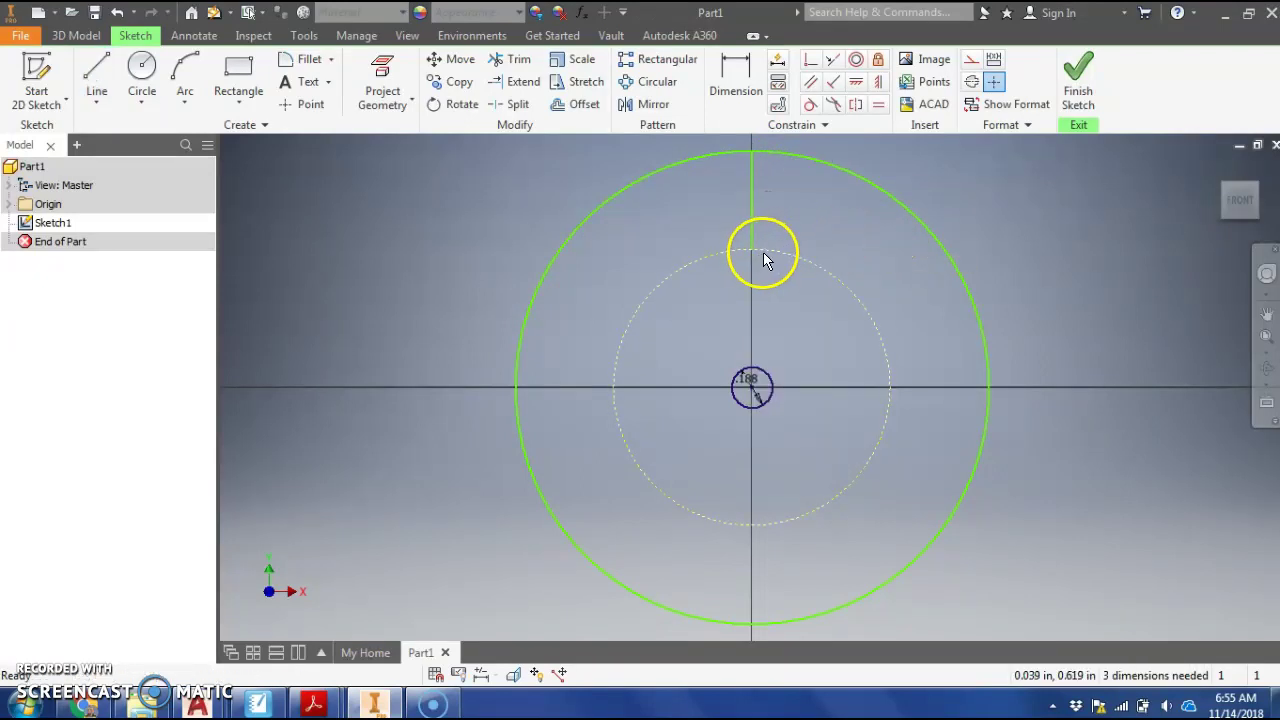
Apply a vertical constraint between the line's lower endpoint and the origin centre point.
left_click(878, 86)
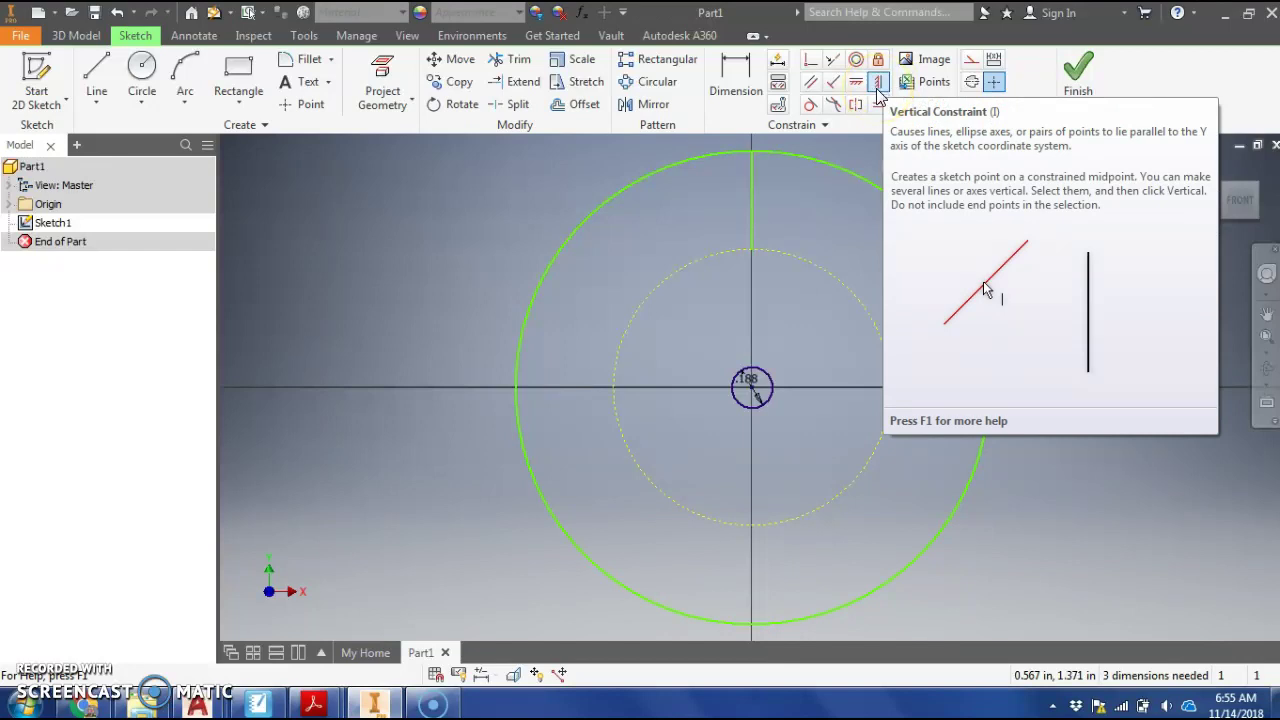
left_click(881, 87)
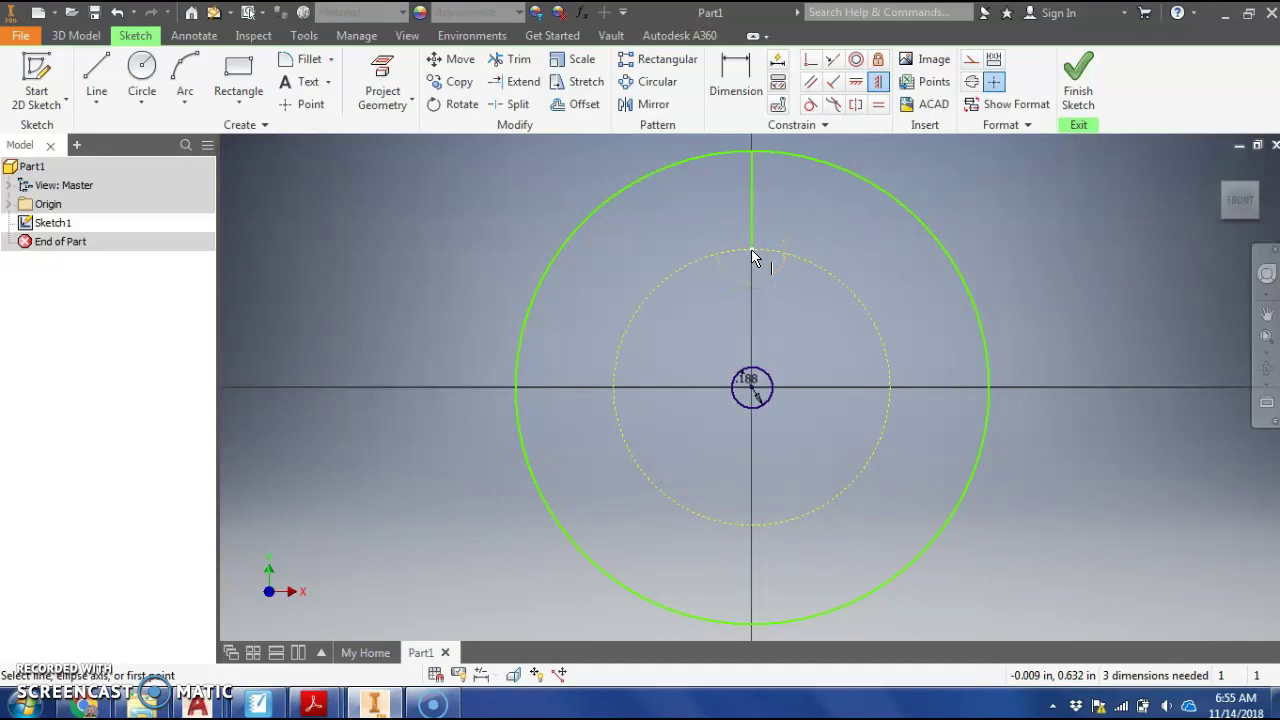
left_click(780, 281)
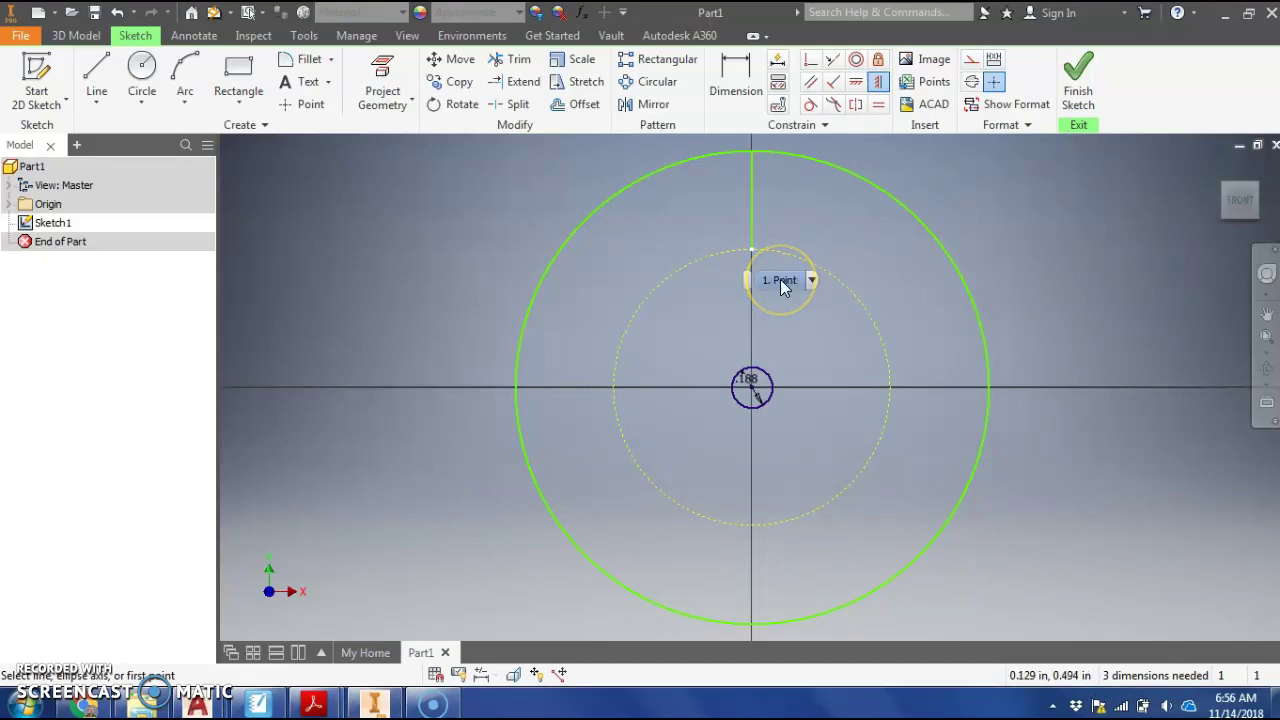
left_click(759, 287)
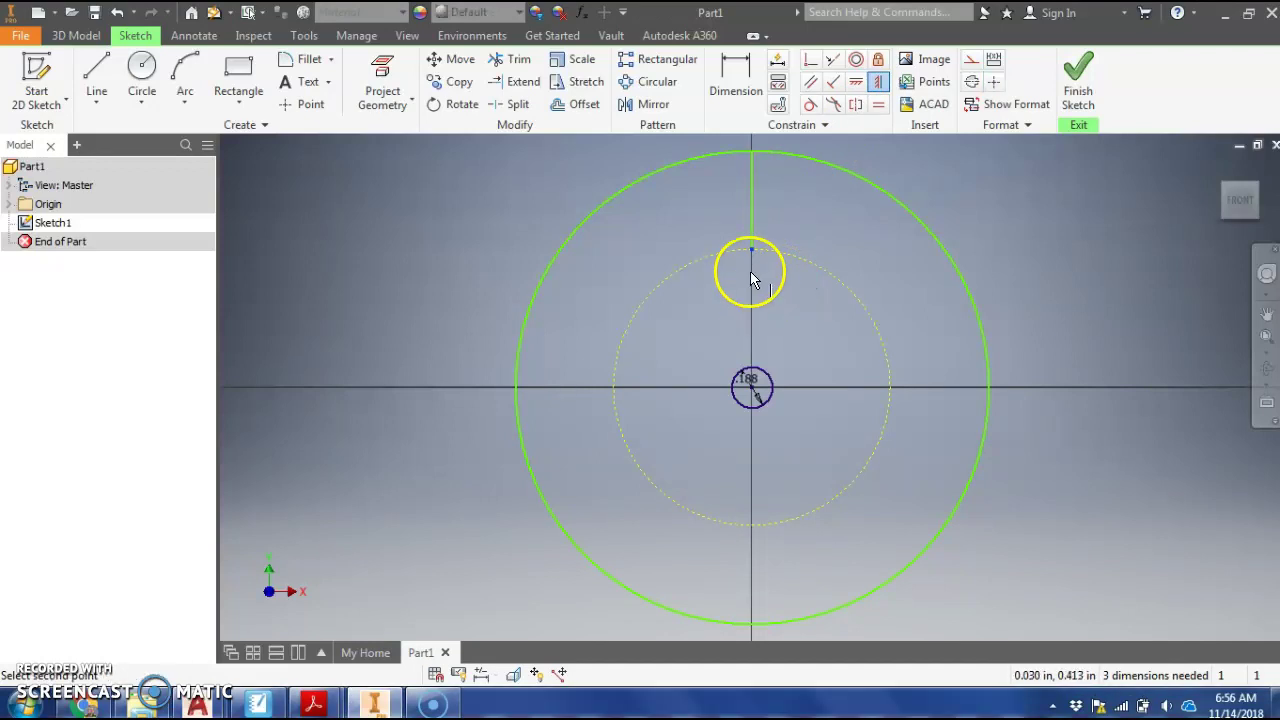
left_click(752, 388)
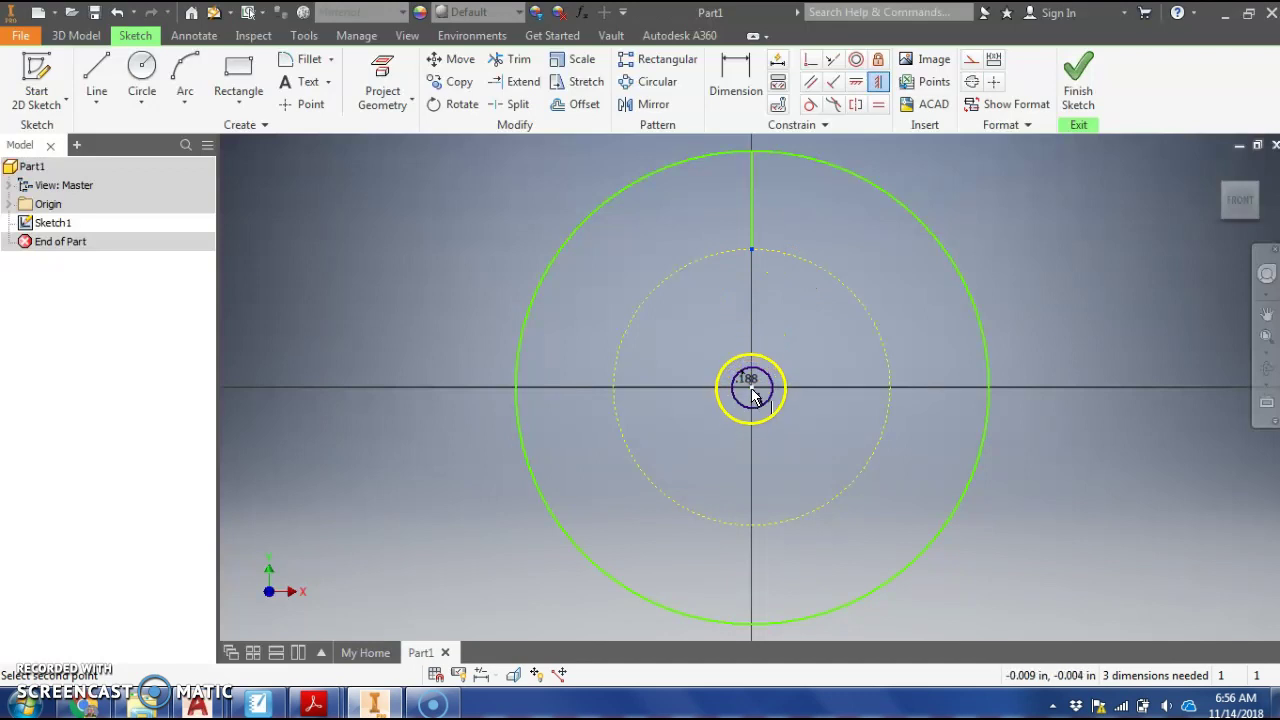
right_click(838, 226)
left_click(903, 217)
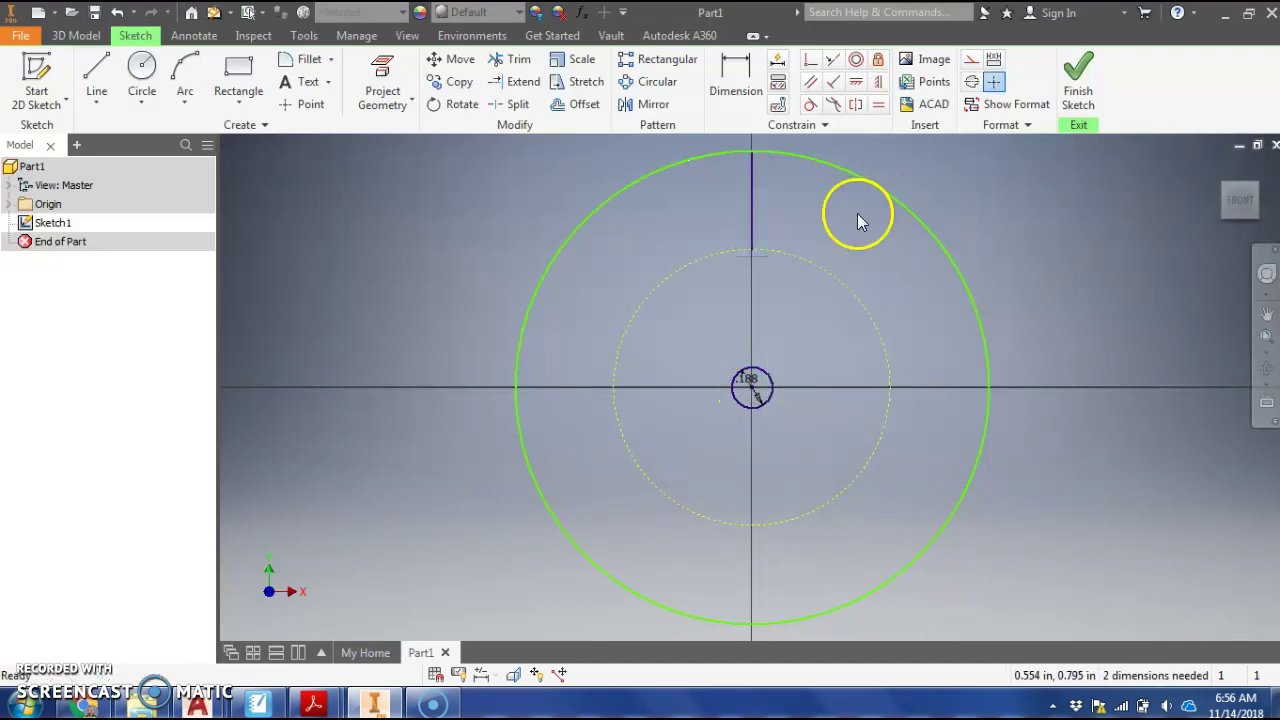
left_click(753, 215)
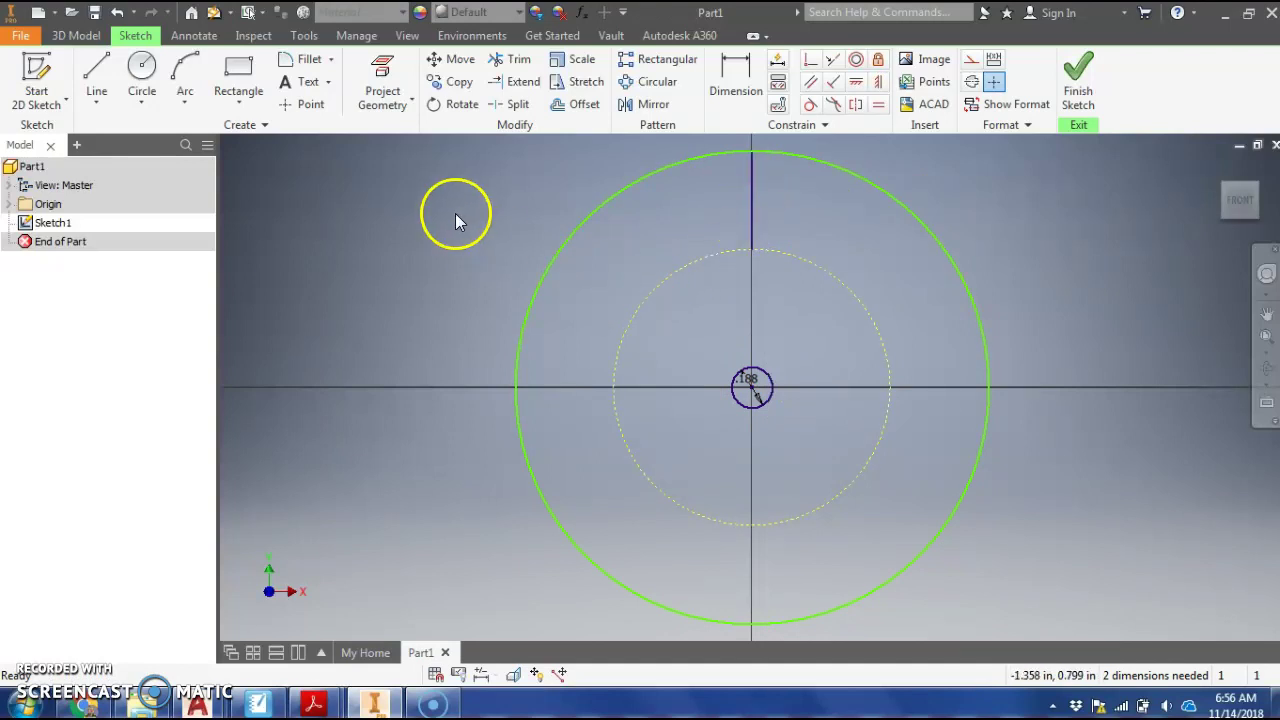
Draw a three-point arc from the line's lower endpoint to the bottom of the outer circle, bulging left with a radius of about 0.87 in.
left_click(185, 78)
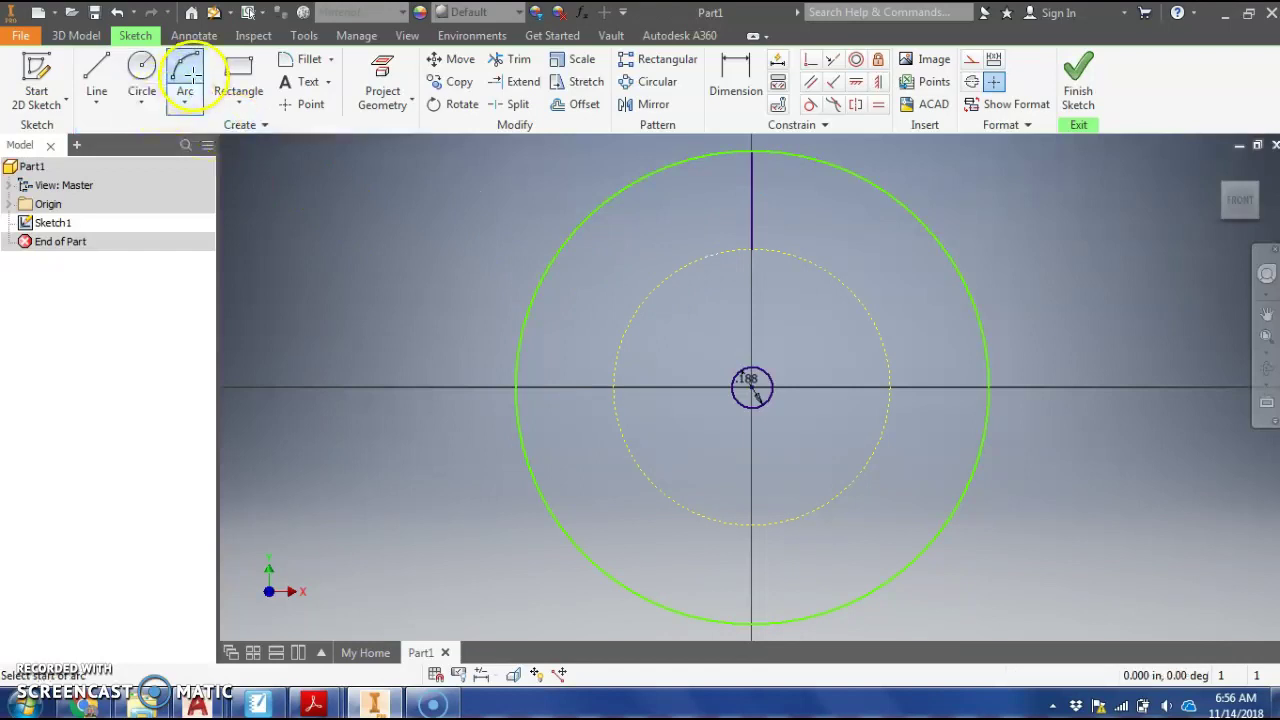
left_click(752, 249)
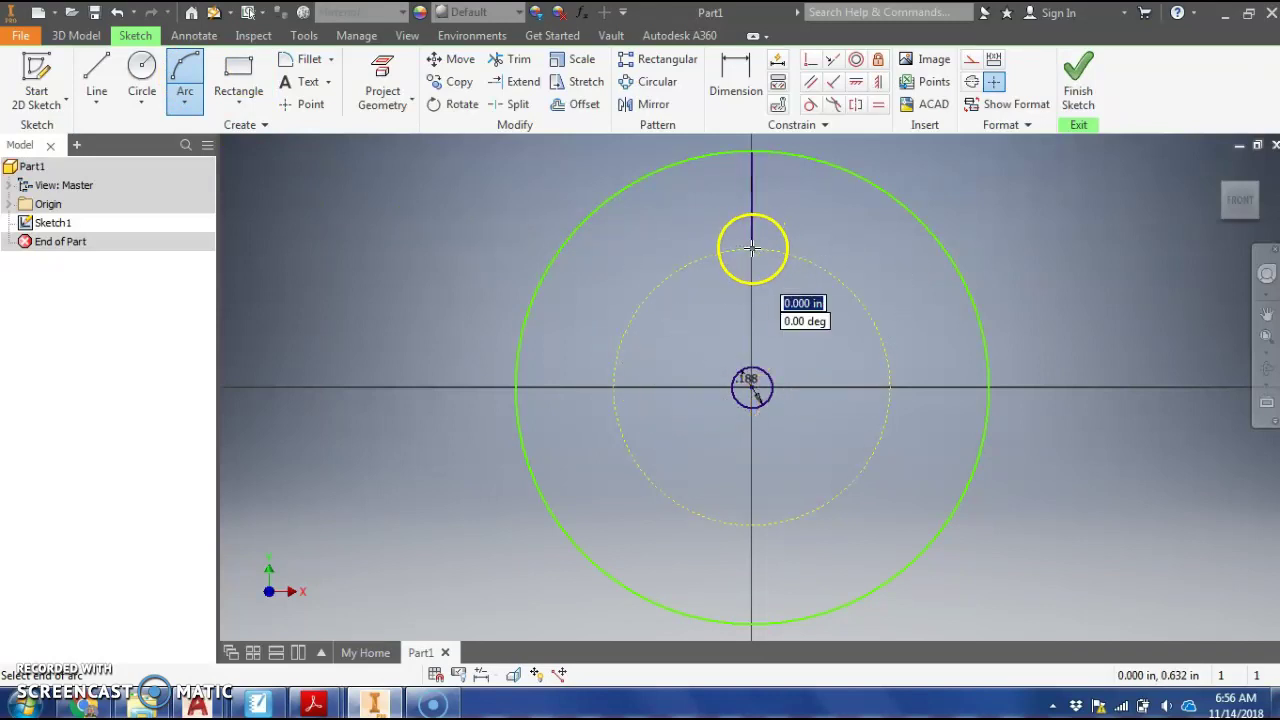
left_click(750, 622)
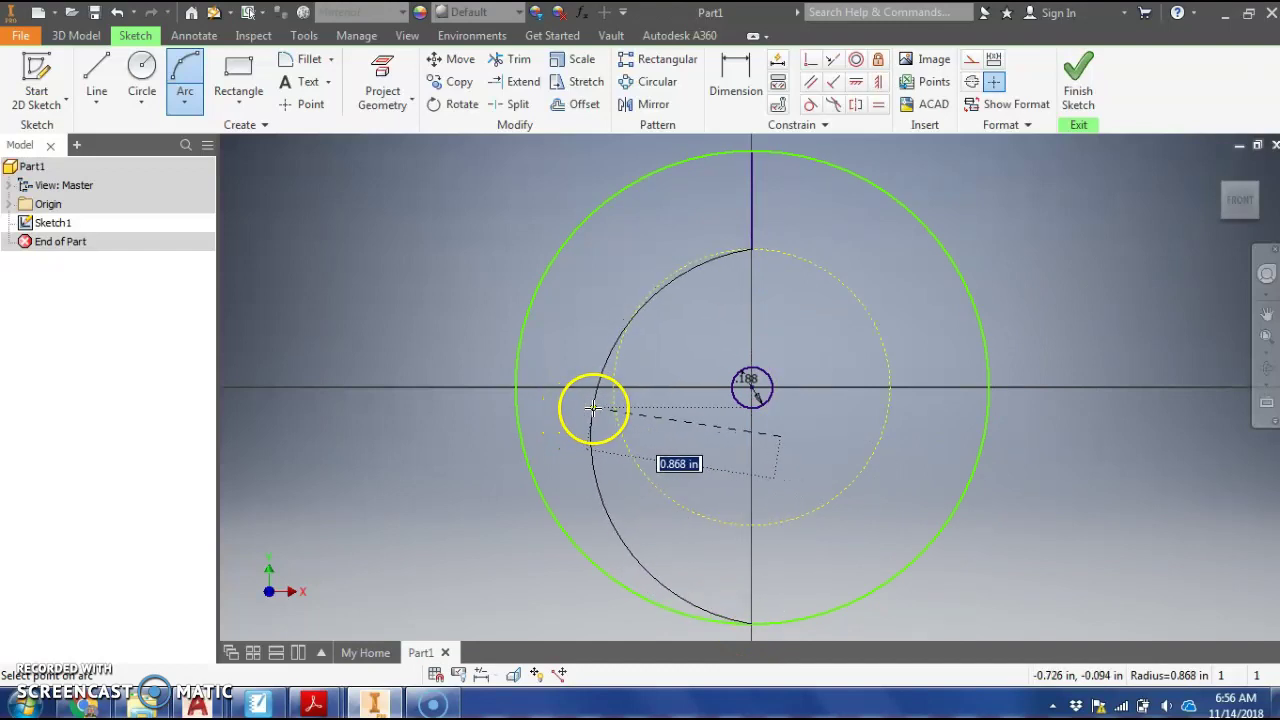
left_click(590, 408)
right_click_drag(800, 414, 860, 418)
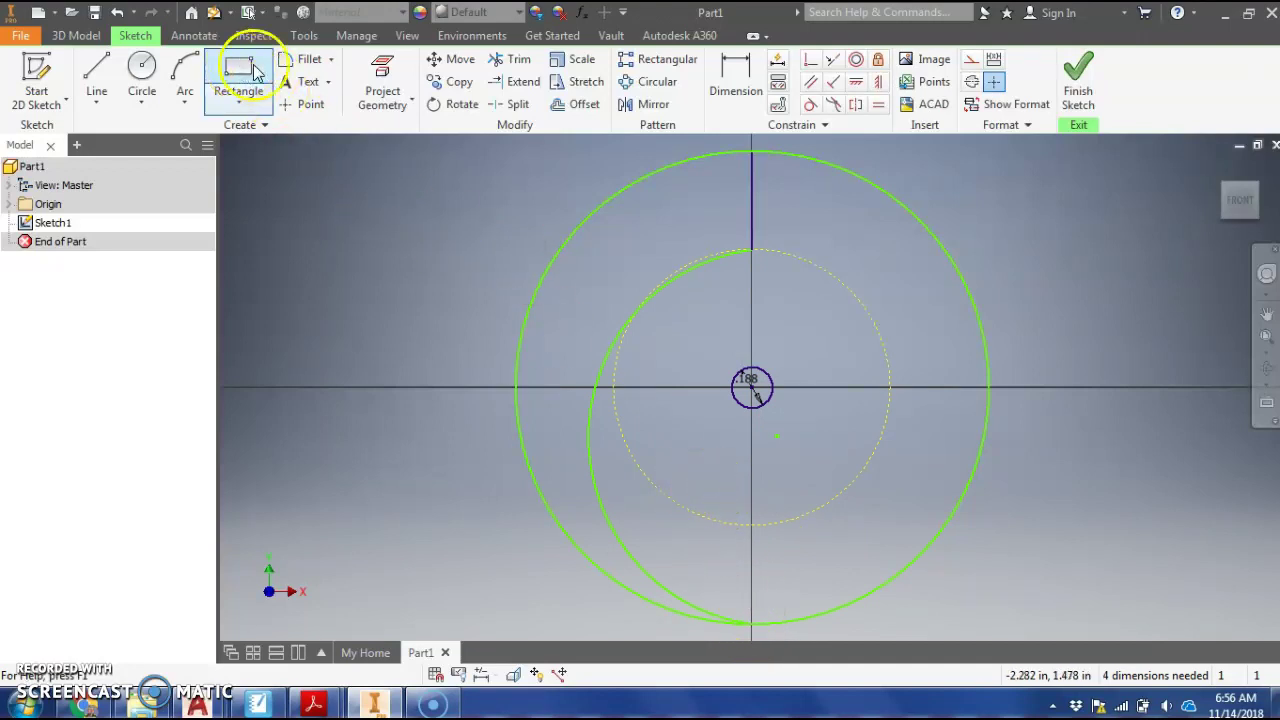
Apply a vertical constraint between the arc's lower endpoint and the origin centre point.
left_click(880, 84)
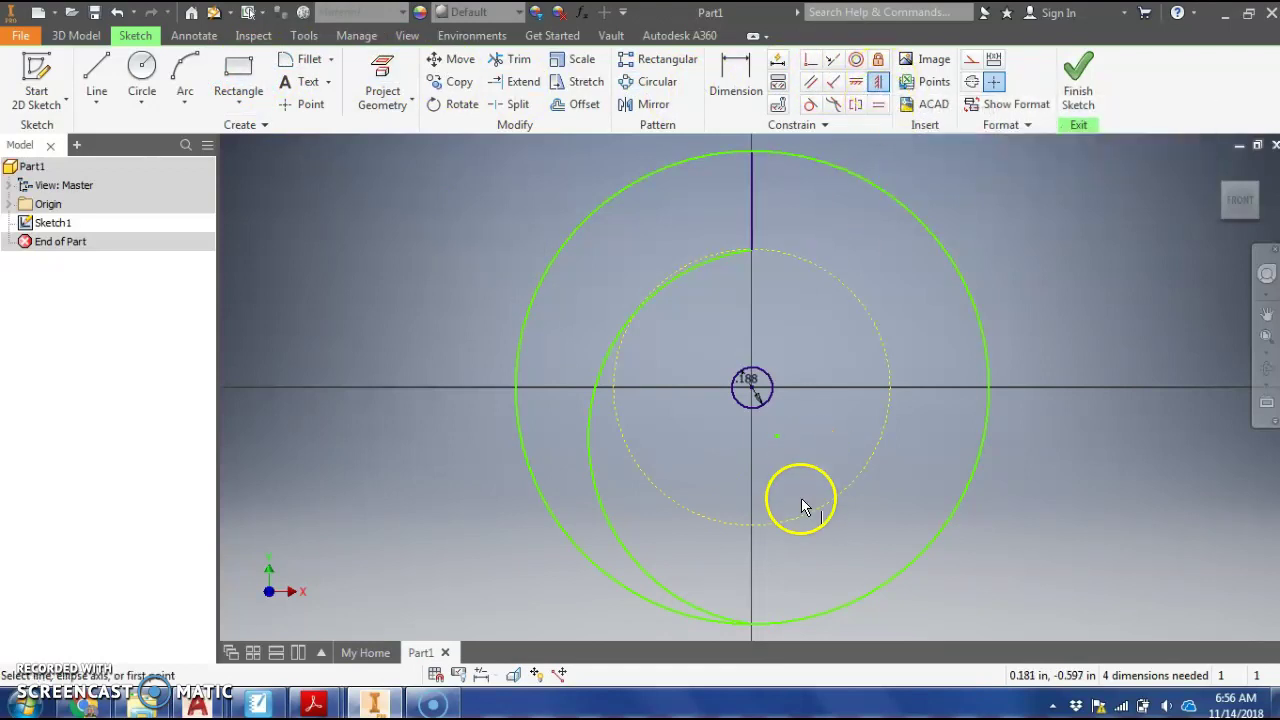
left_click(753, 625)
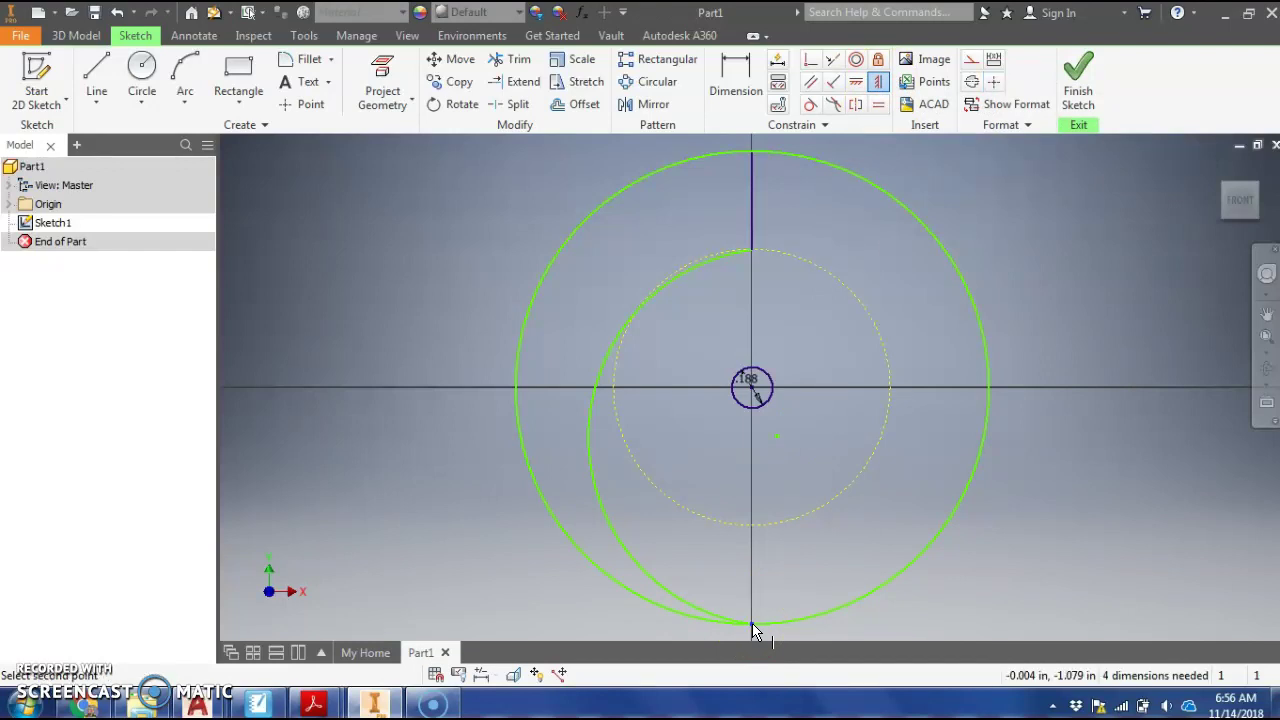
left_click(755, 390)
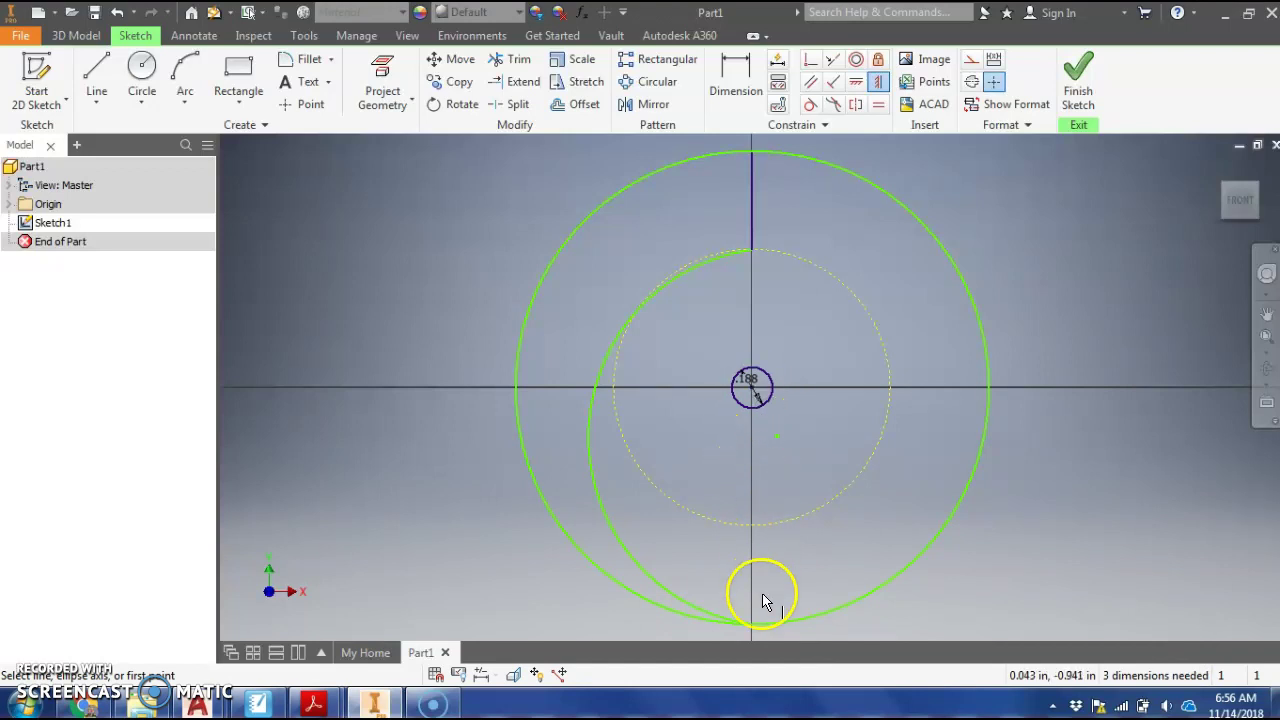
Try to add the same vertical constraint between the origin and the arc's lower endpoint a second time.
left_click(752, 387)
left_click(757, 626)
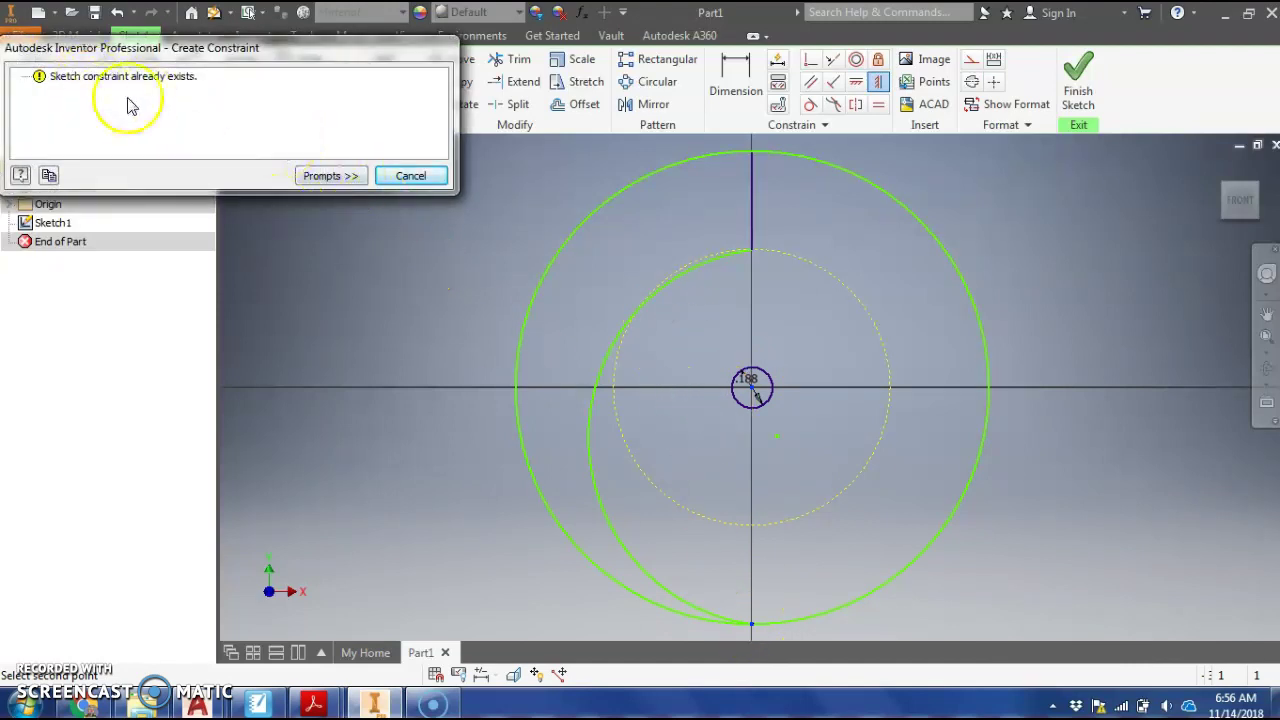
left_click(412, 180)
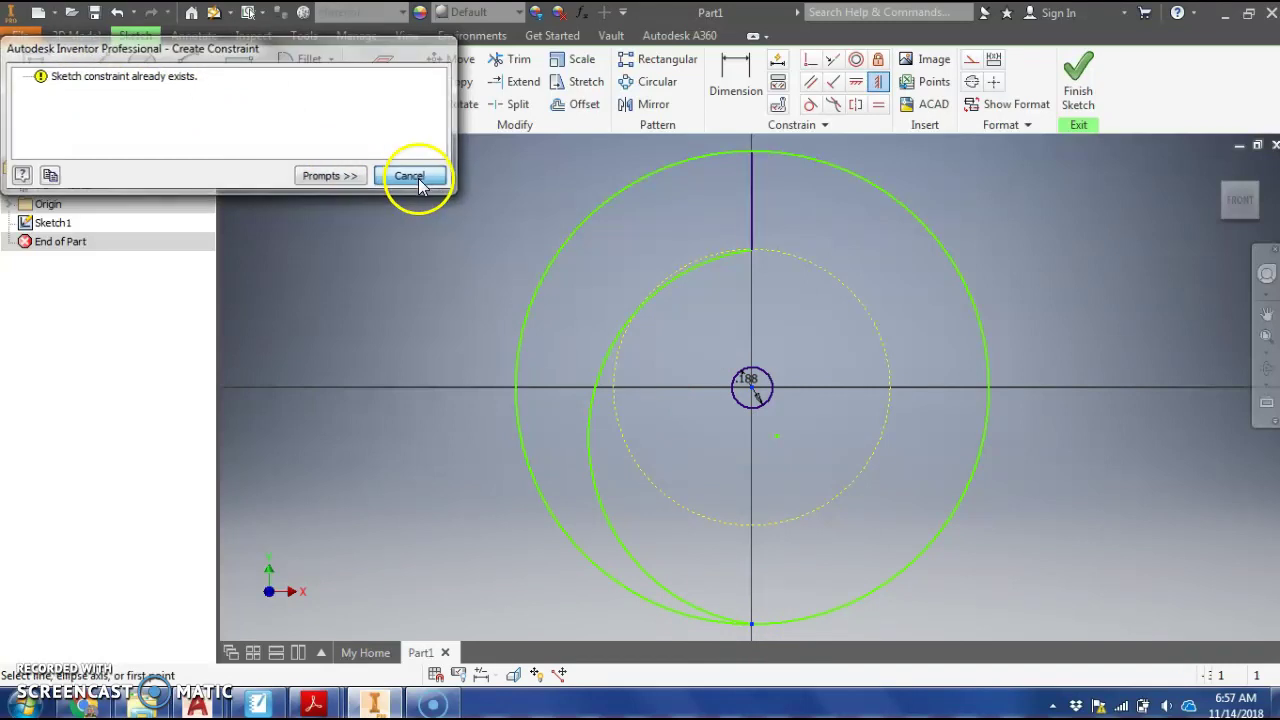
right_click(671, 233)
left_click(751, 222)
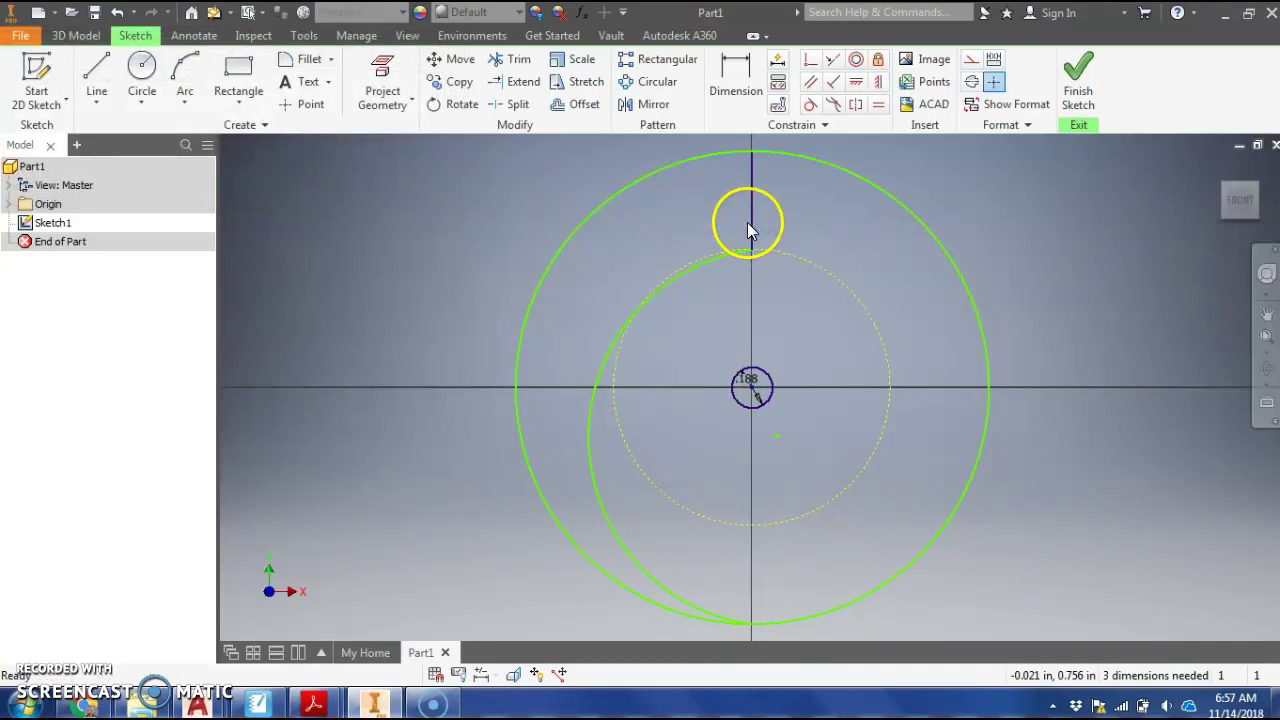
Apply a tangent constraint between the three-point arc and the outer circle.
left_click(812, 106)
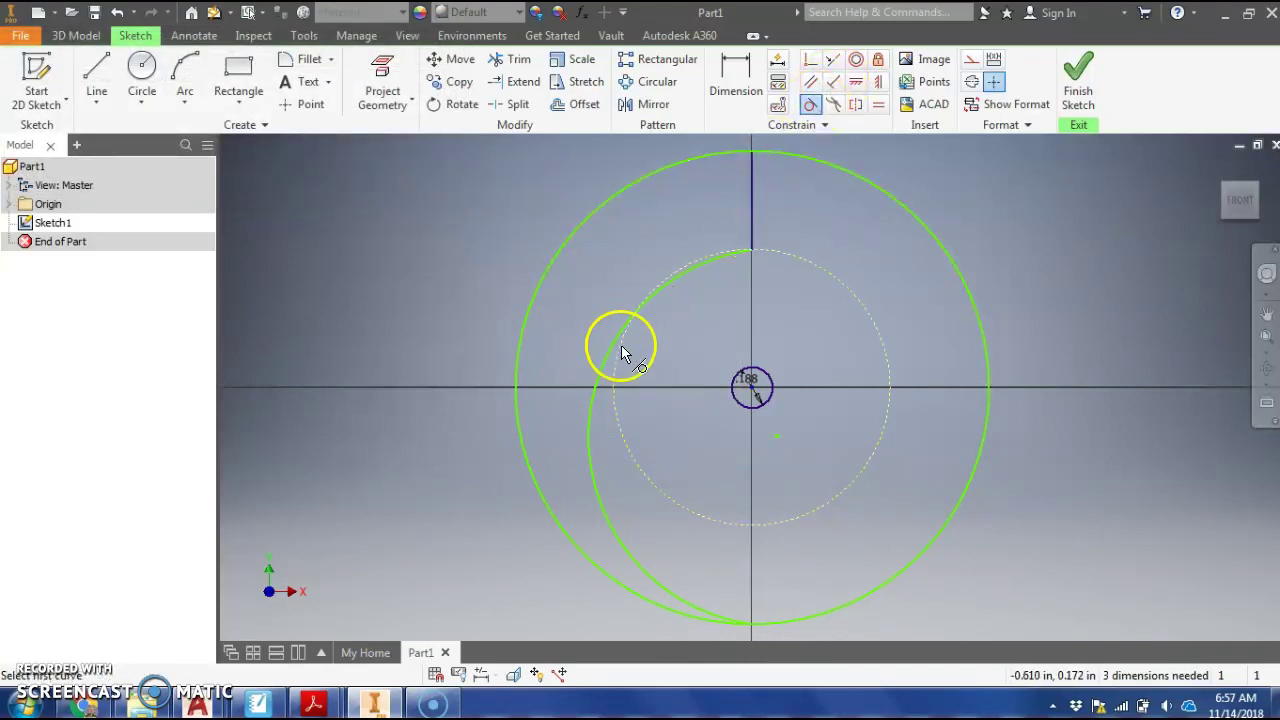
left_click(595, 390)
left_click(525, 456)
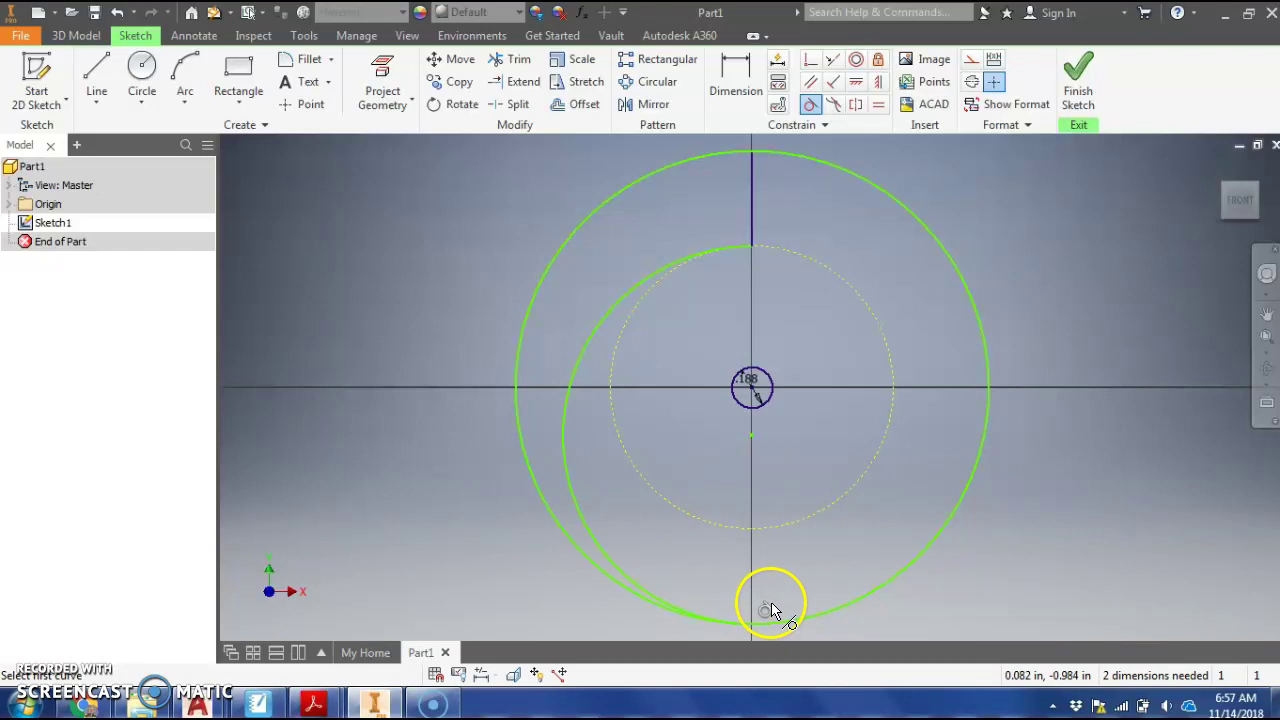
right_click(737, 450)
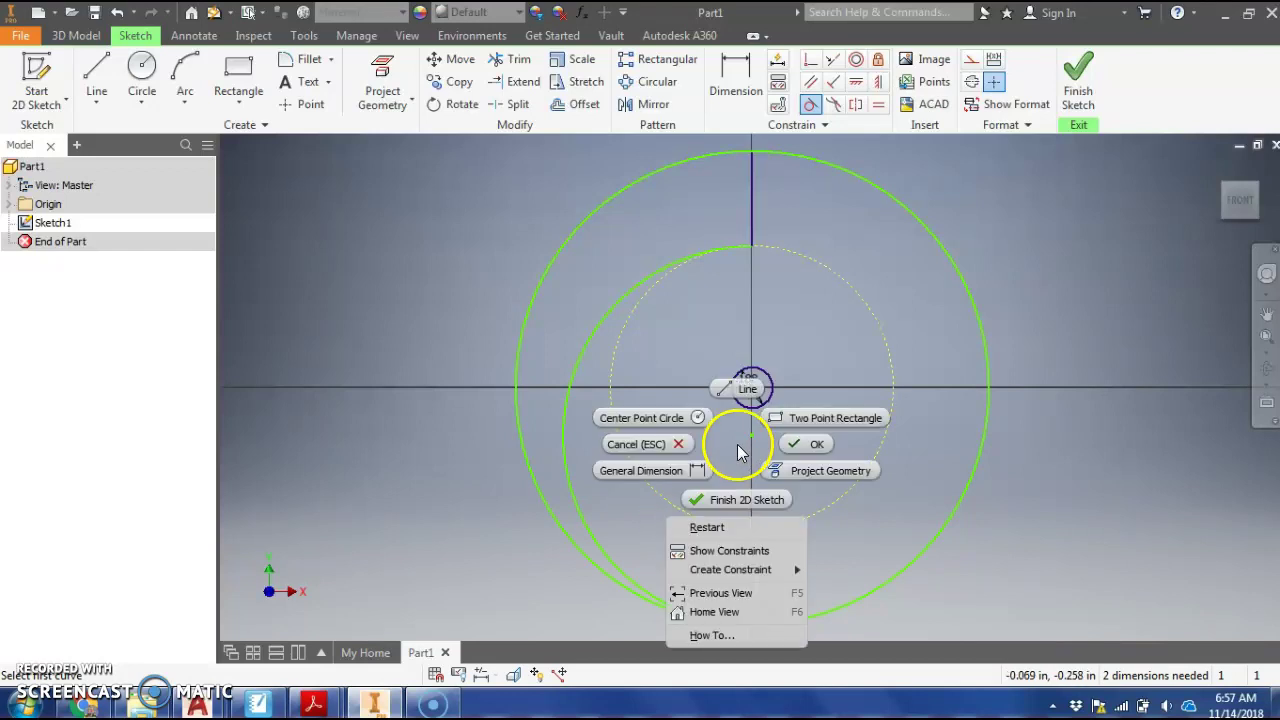
left_click(806, 445)
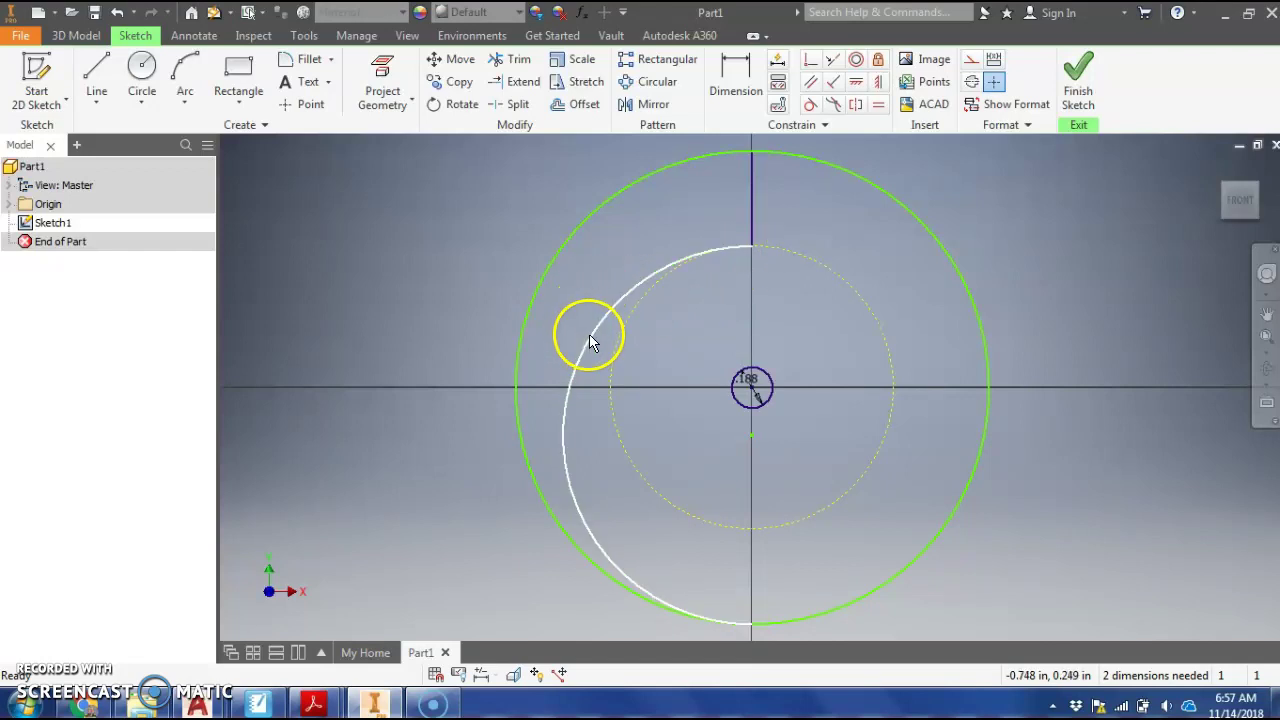
Trim away the left half of the outer circle between the vertical line and the arc's lower endpoint.
left_click(510, 59)
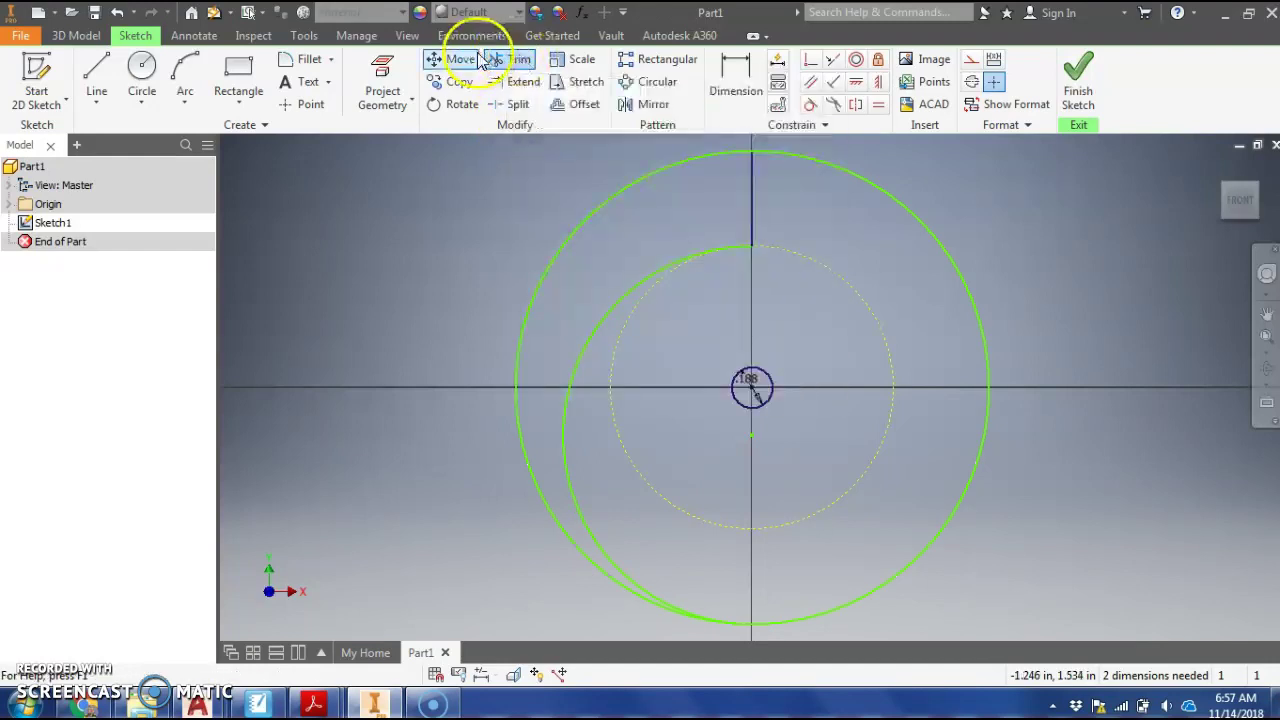
left_click(588, 226)
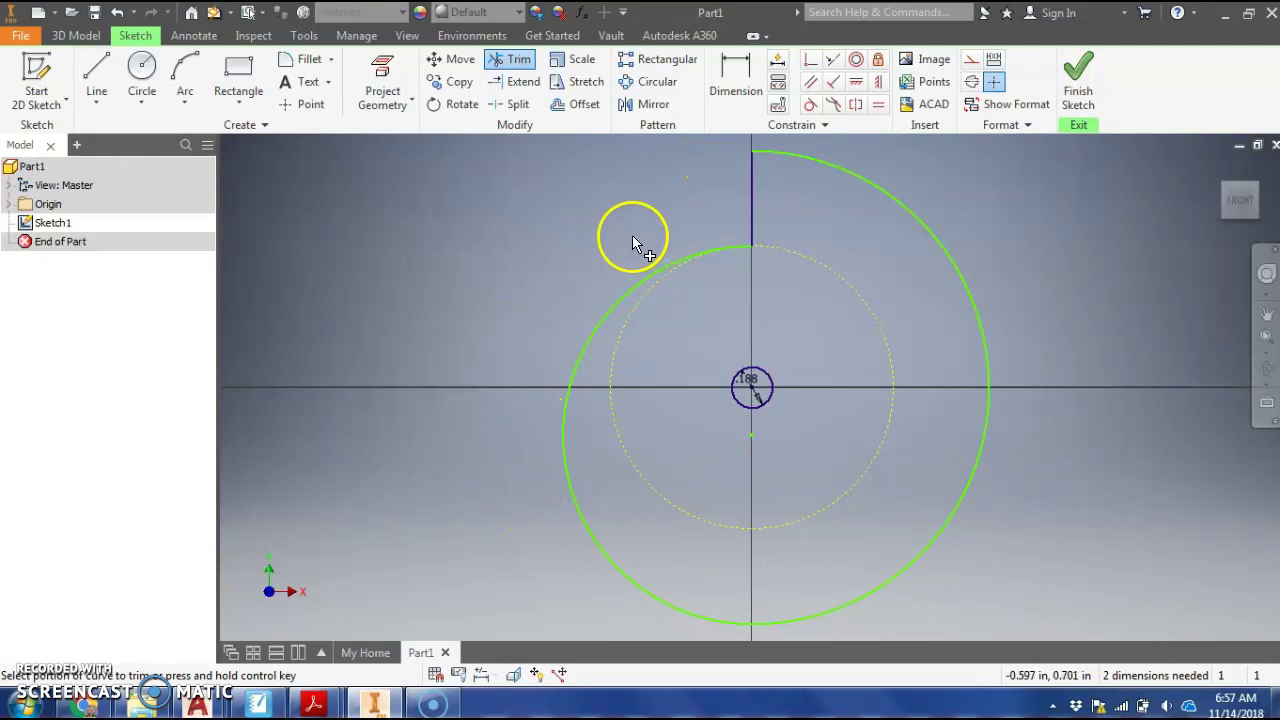
right_click(566, 214)
left_click(620, 224)
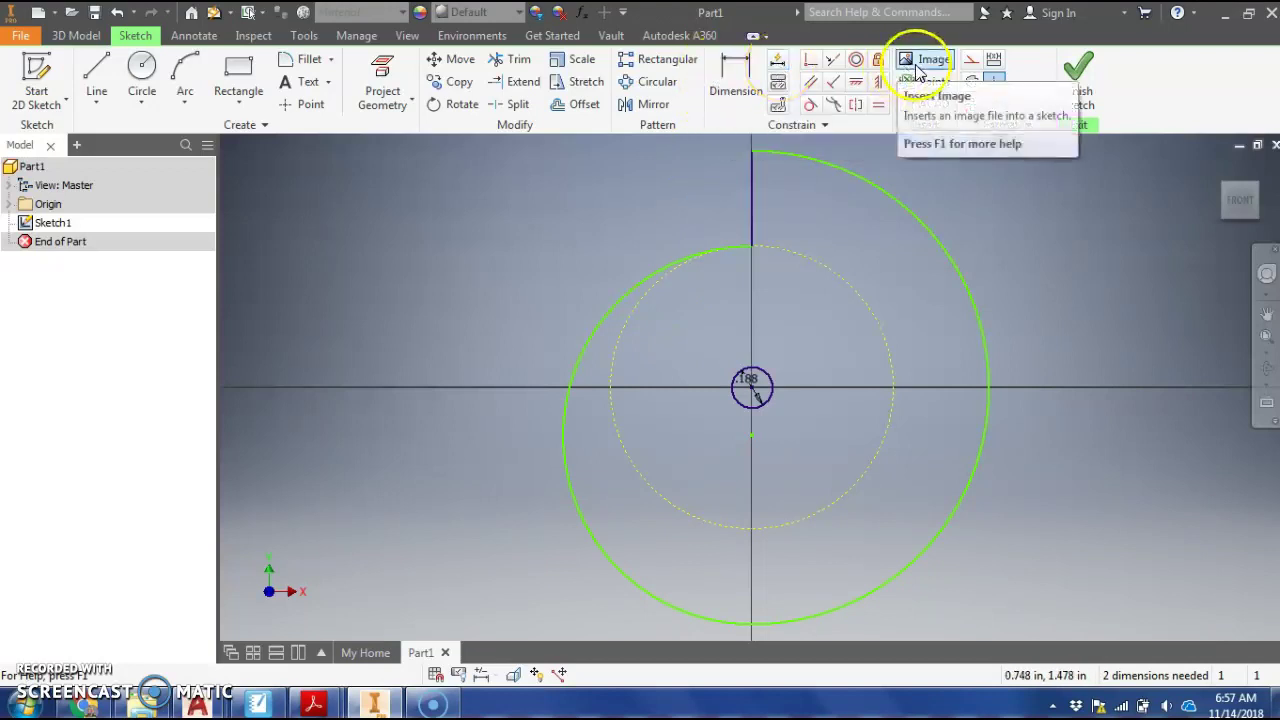
Show the Parameters command in the sketch ribbon and review the part's model and user parameters.
right_click(1124, 93)
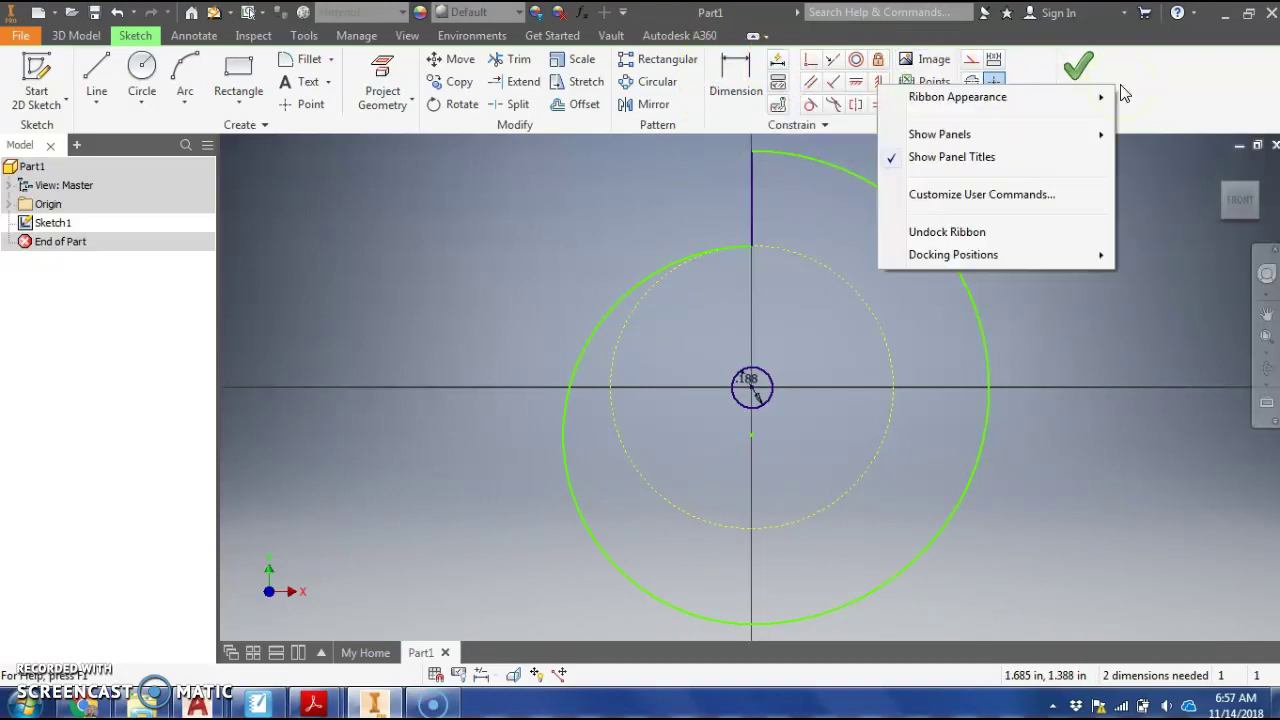
left_click(1083, 140)
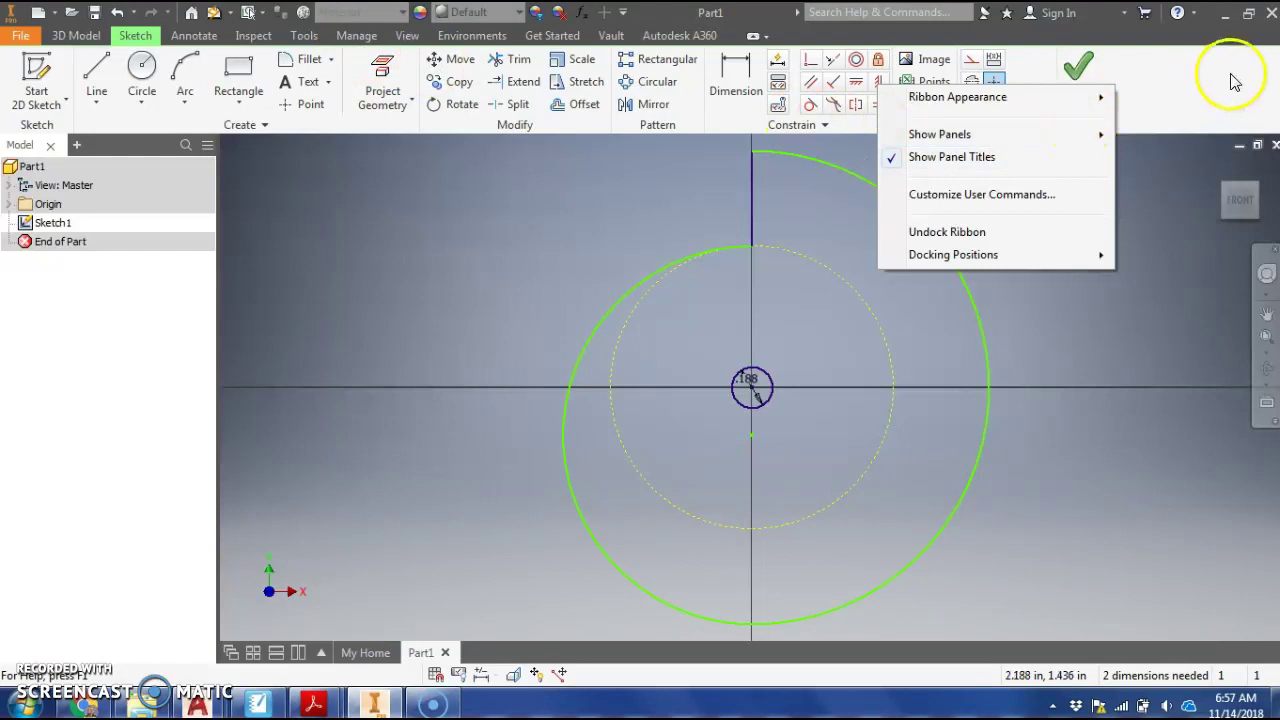
mouse_move(1040, 134)
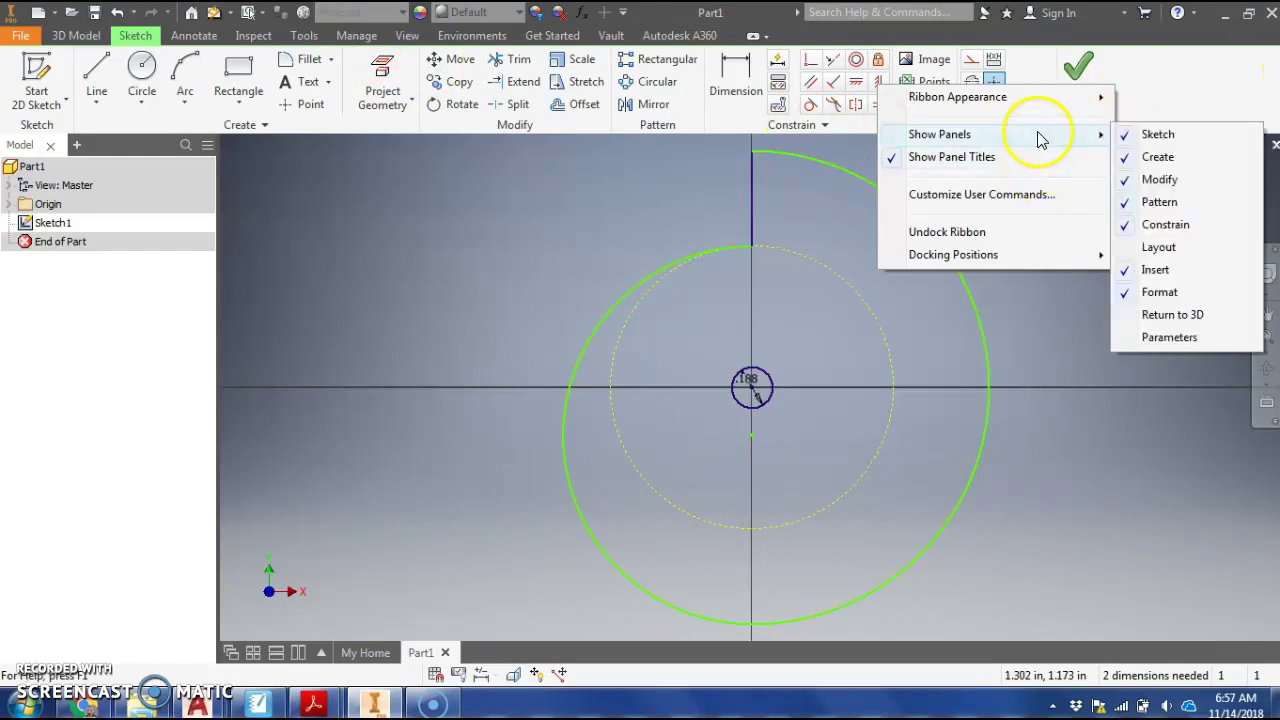
left_click(1152, 337)
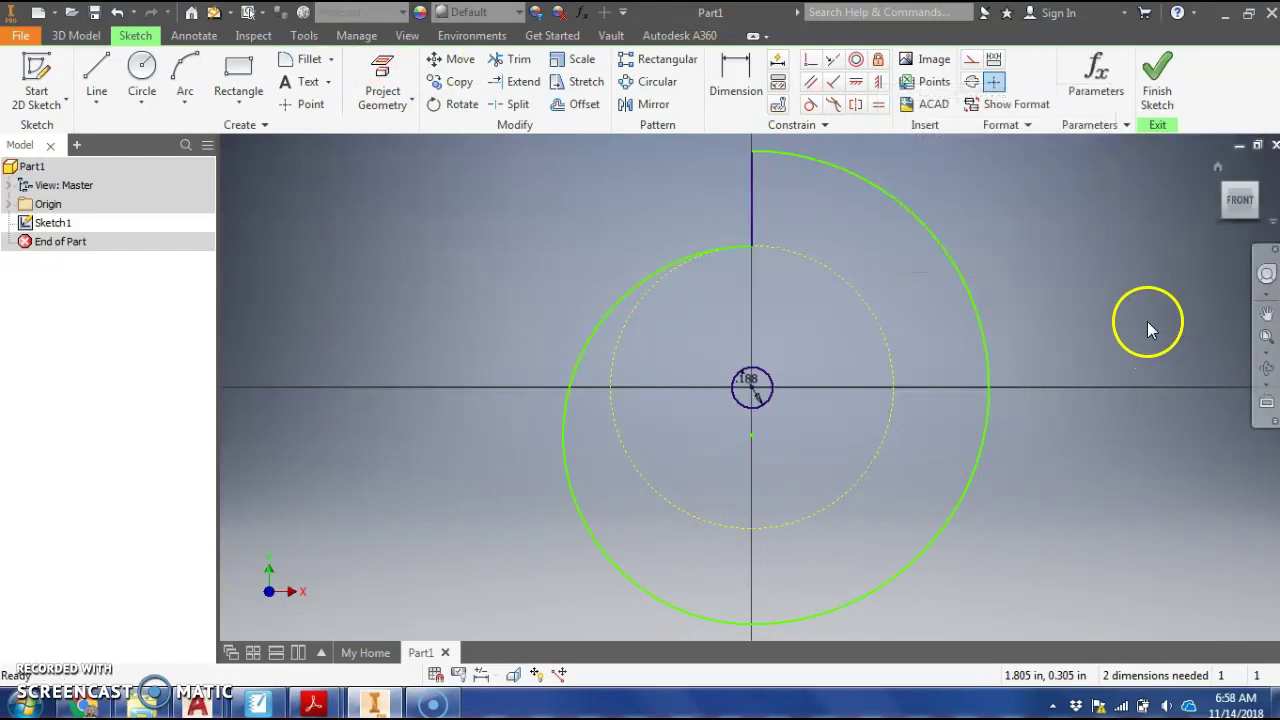
left_click(1098, 78)
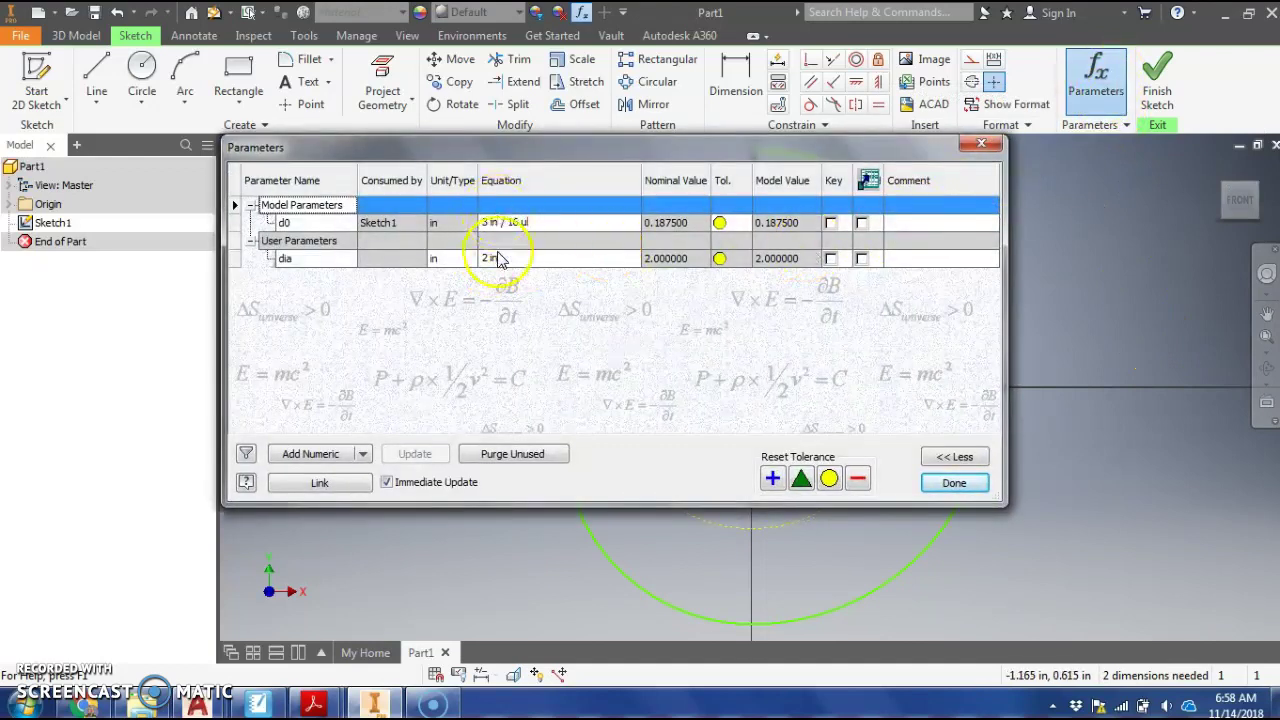
left_click(978, 147)
Dimension the vertical distance from the origin centre point to the line's lower endpoint as .25*dia.
left_click(737, 83)
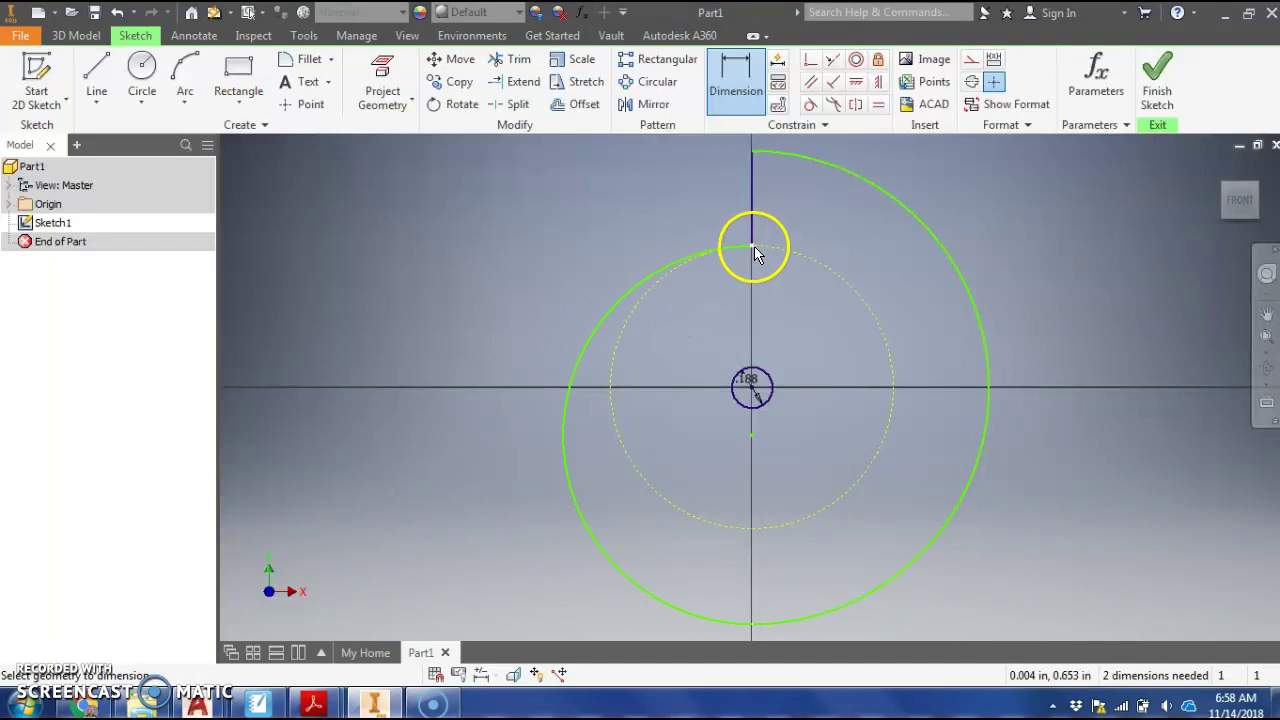
left_click(752, 388)
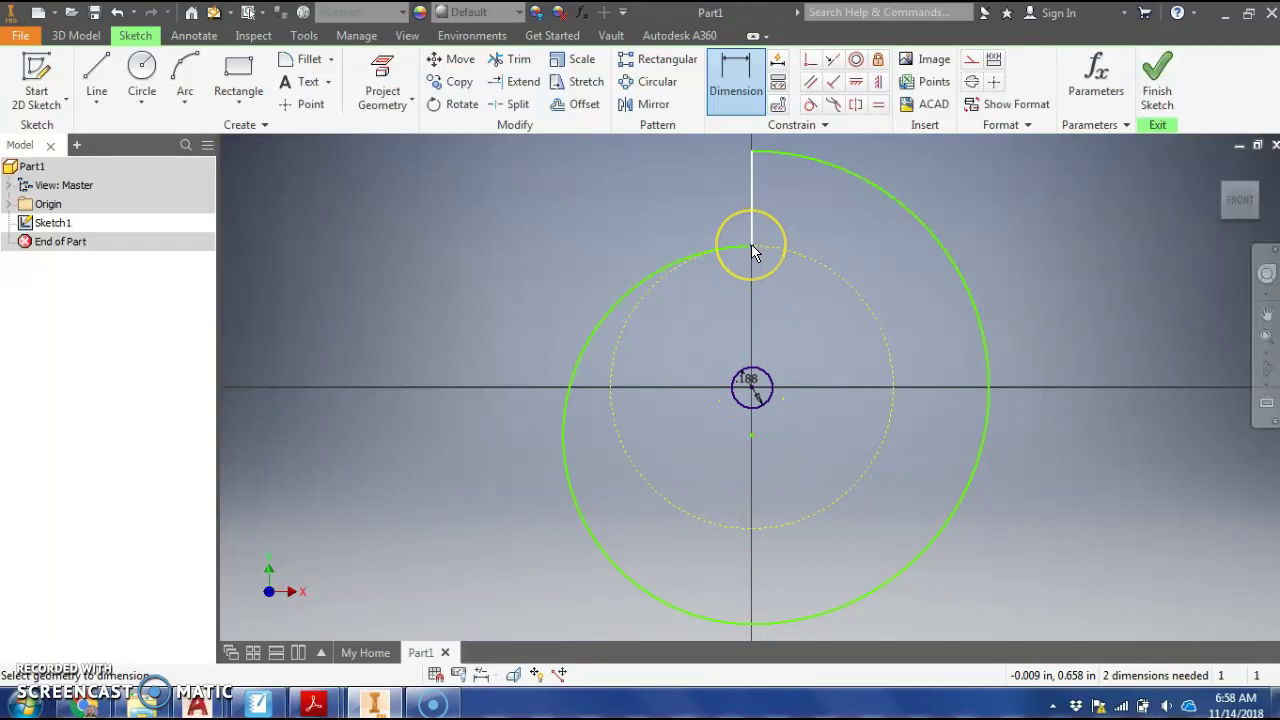
left_click(751, 244)
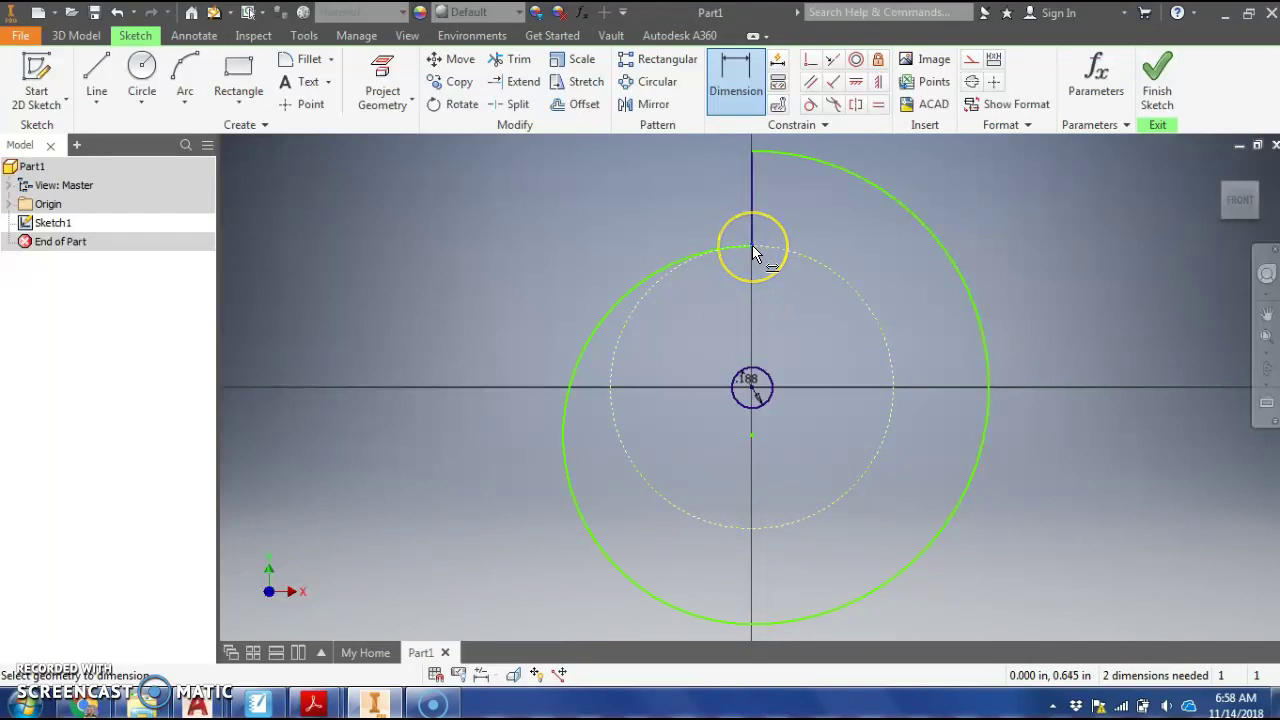
left_click(767, 392)
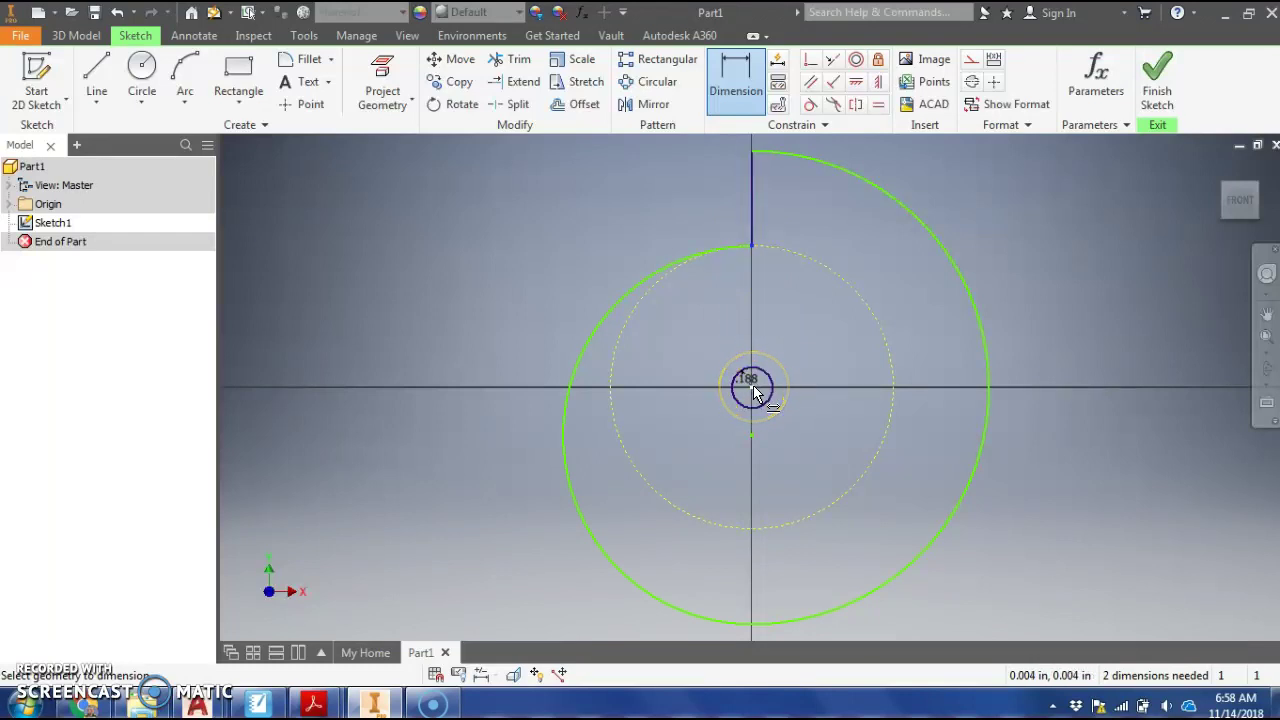
left_click(491, 335)
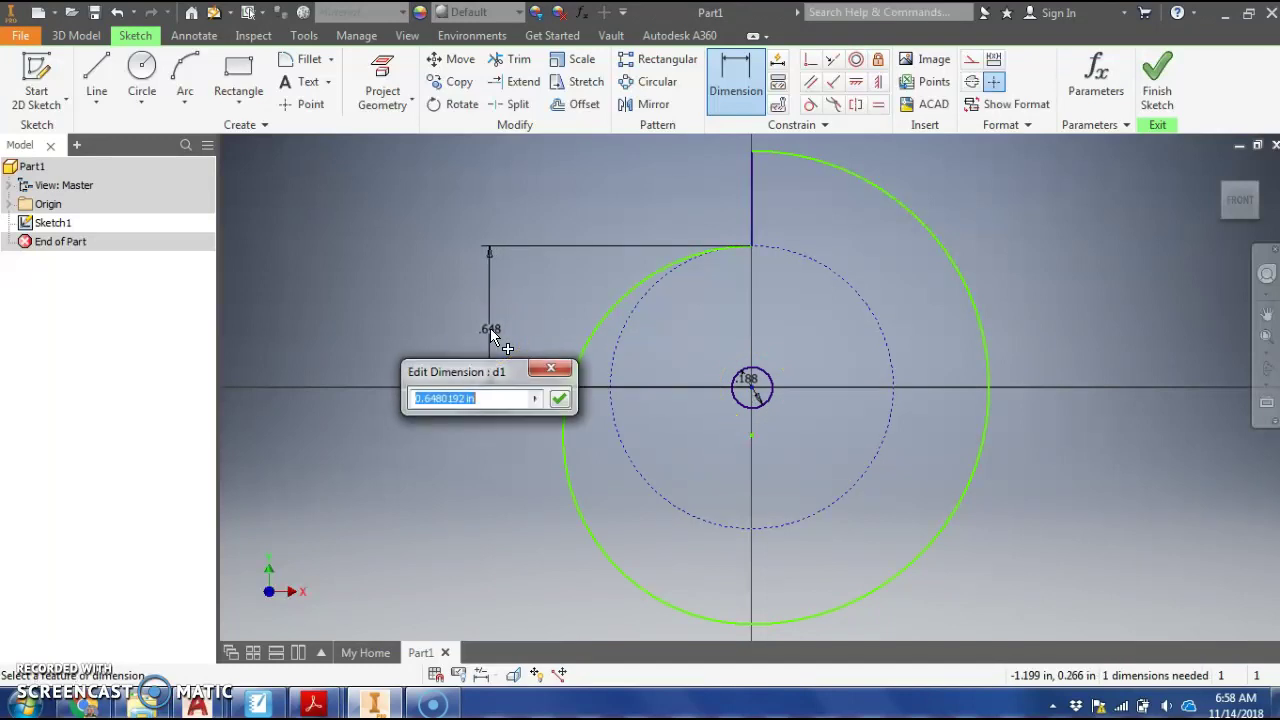
left_click(495, 373)
type(".25*dia")
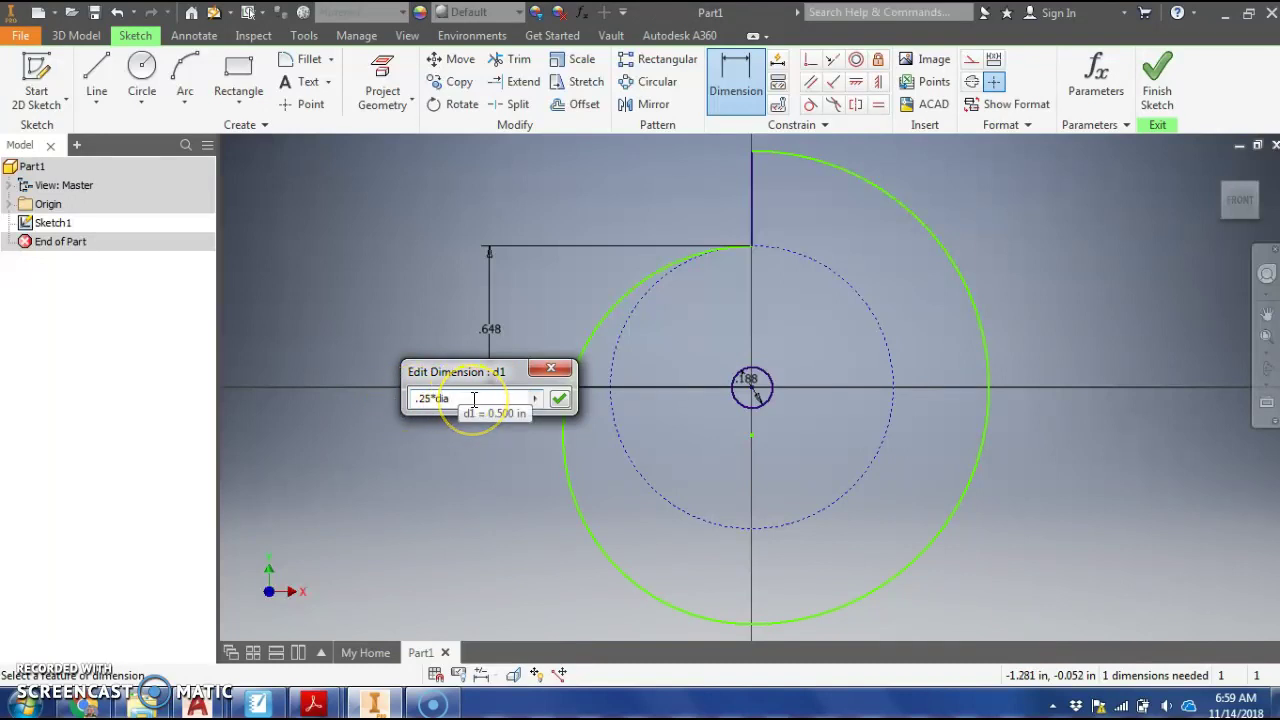
left_click(474, 399)
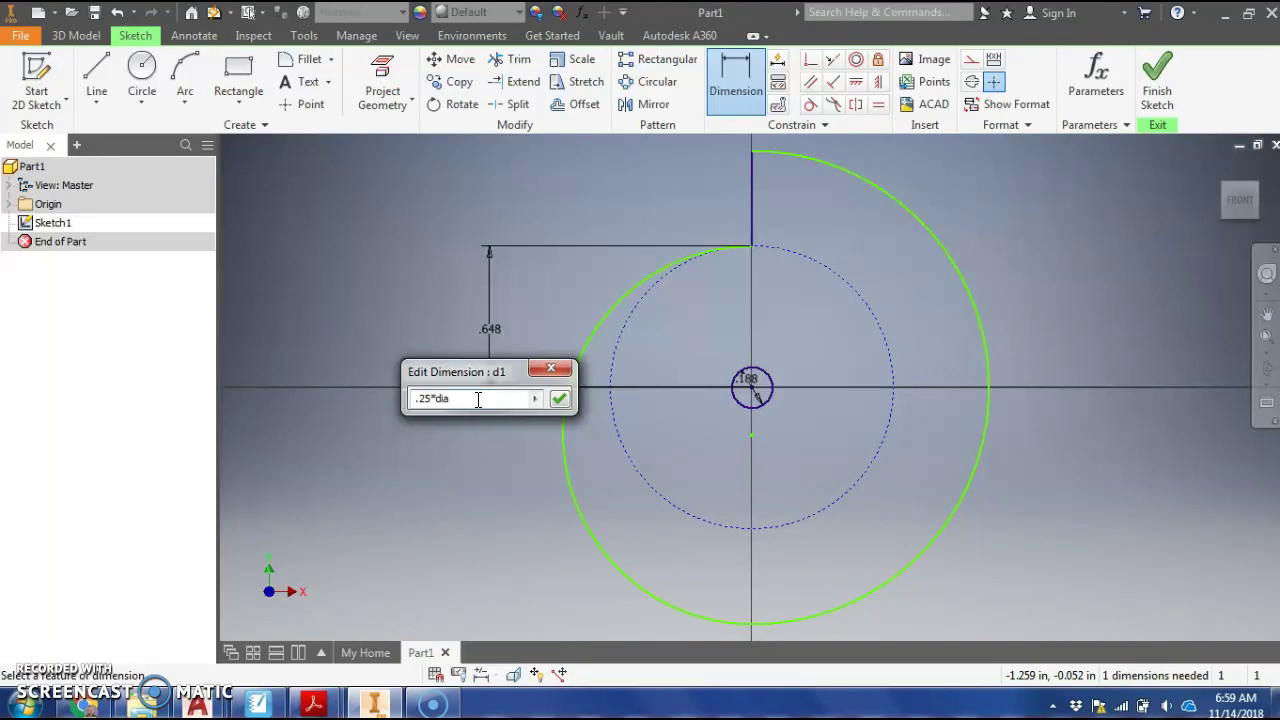
left_click(562, 400)
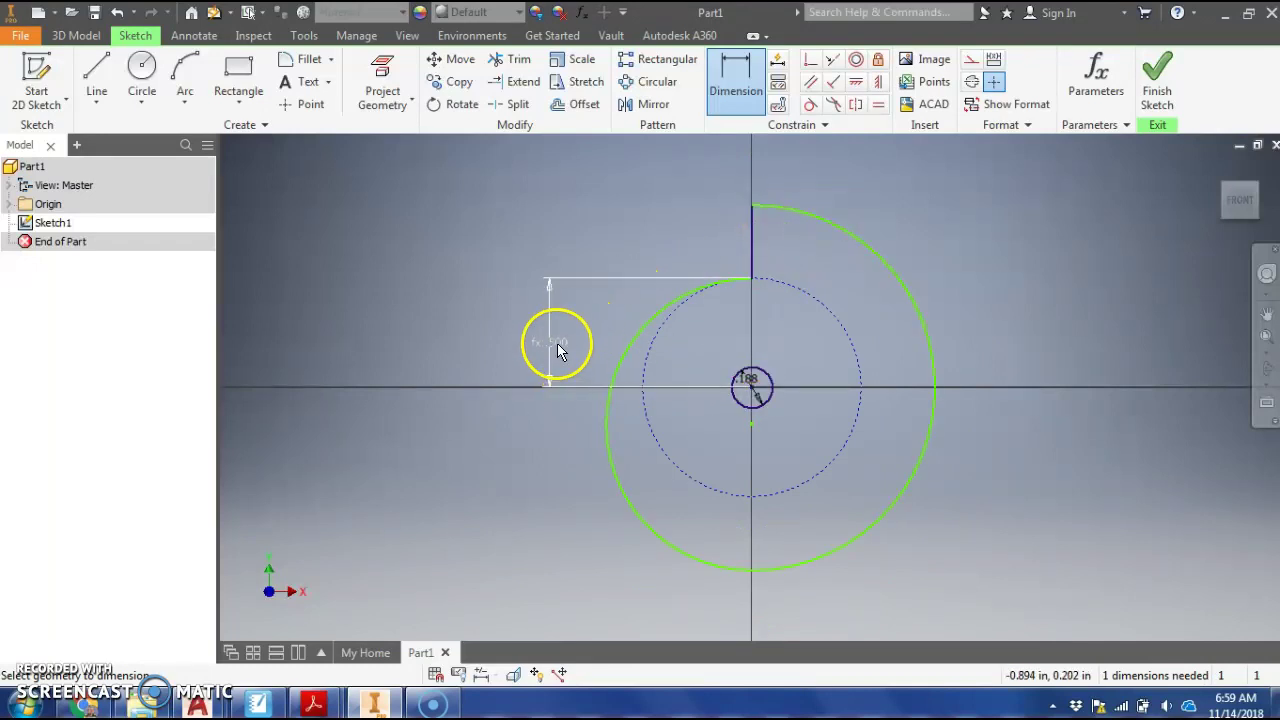
Dimension the radius of the remaining outer half circle as .5*dia.
left_click(843, 227)
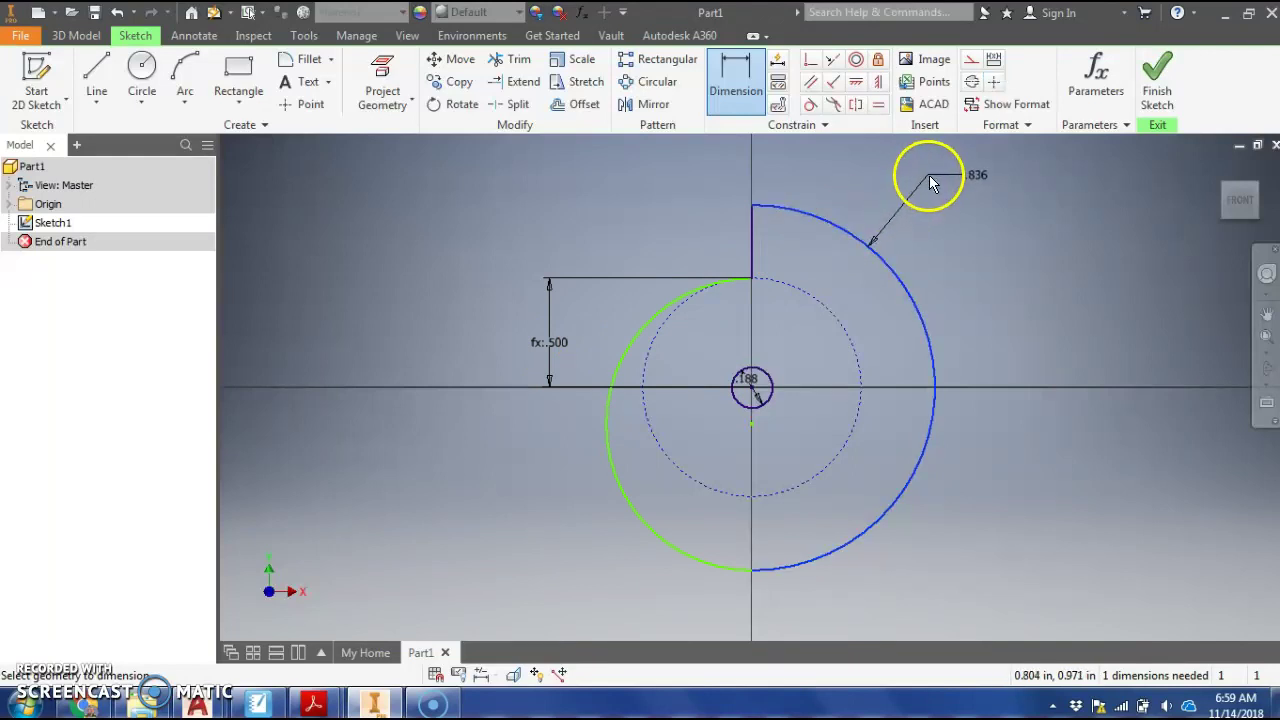
left_click(938, 175)
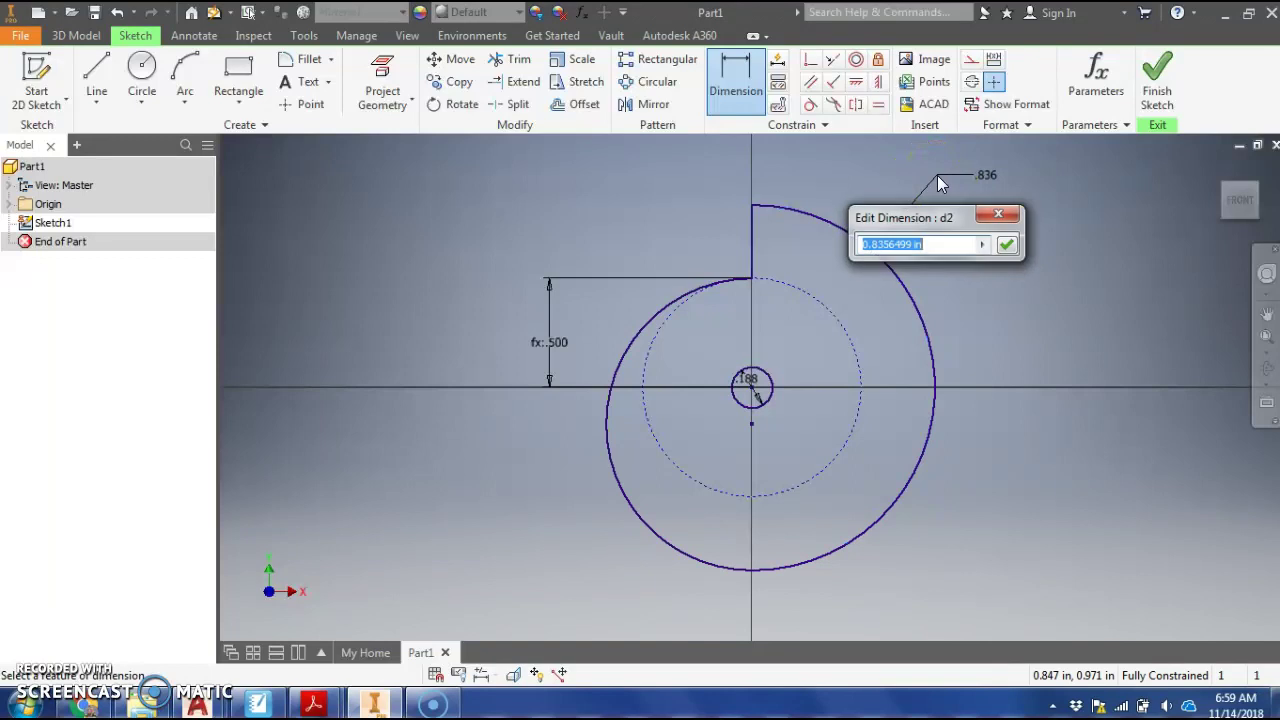
type(".5*dia")
key("Return")
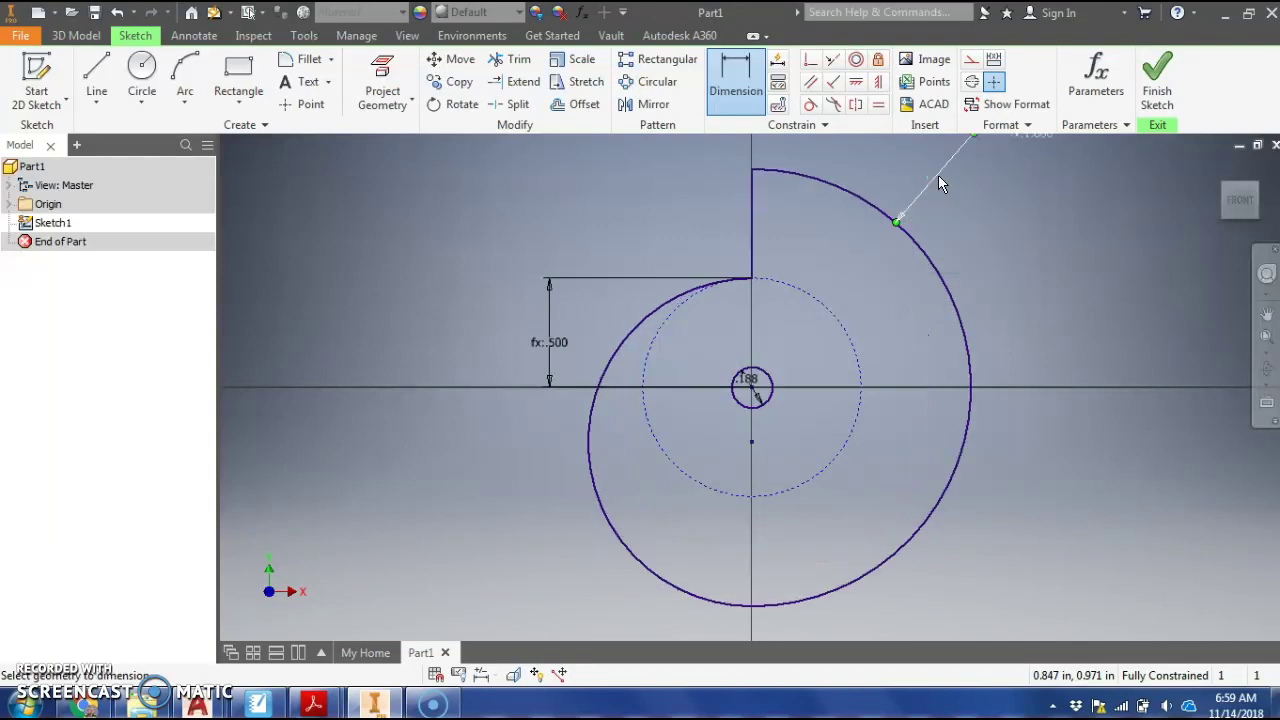
Extrude the snail cam profile around the centre hole by .125 in as a solid.
left_click(1262, 336)
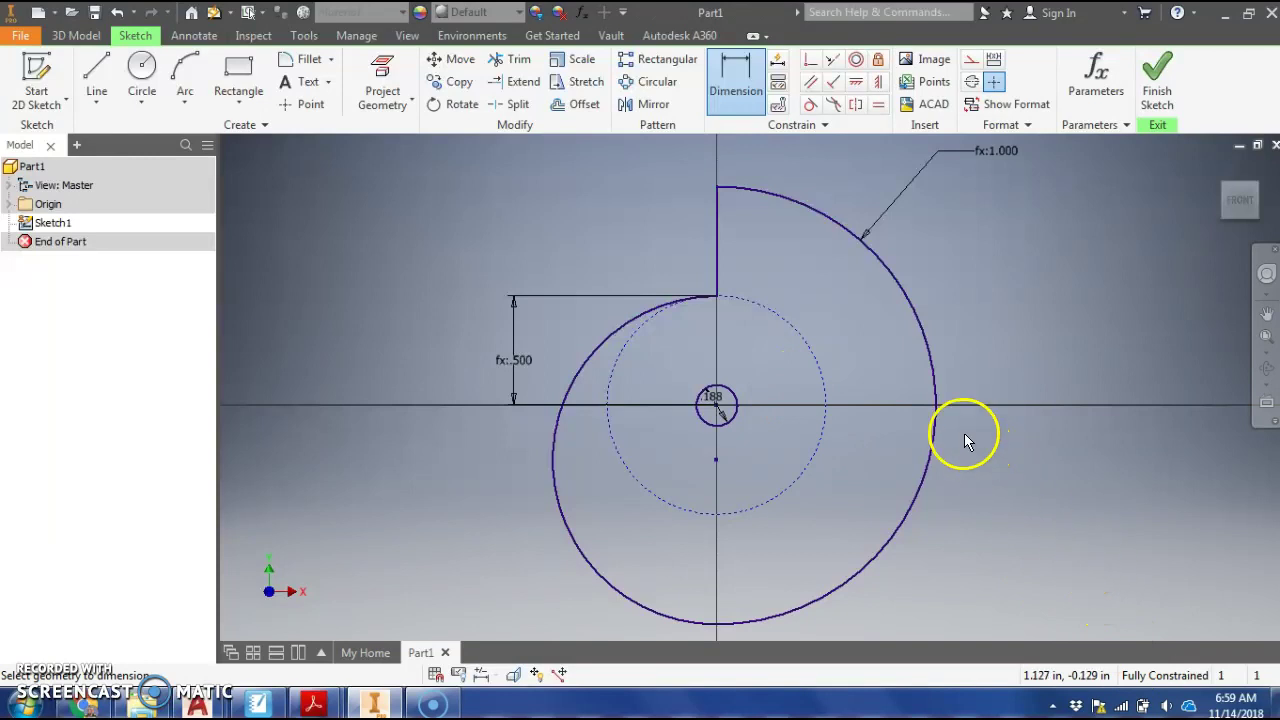
key("e")
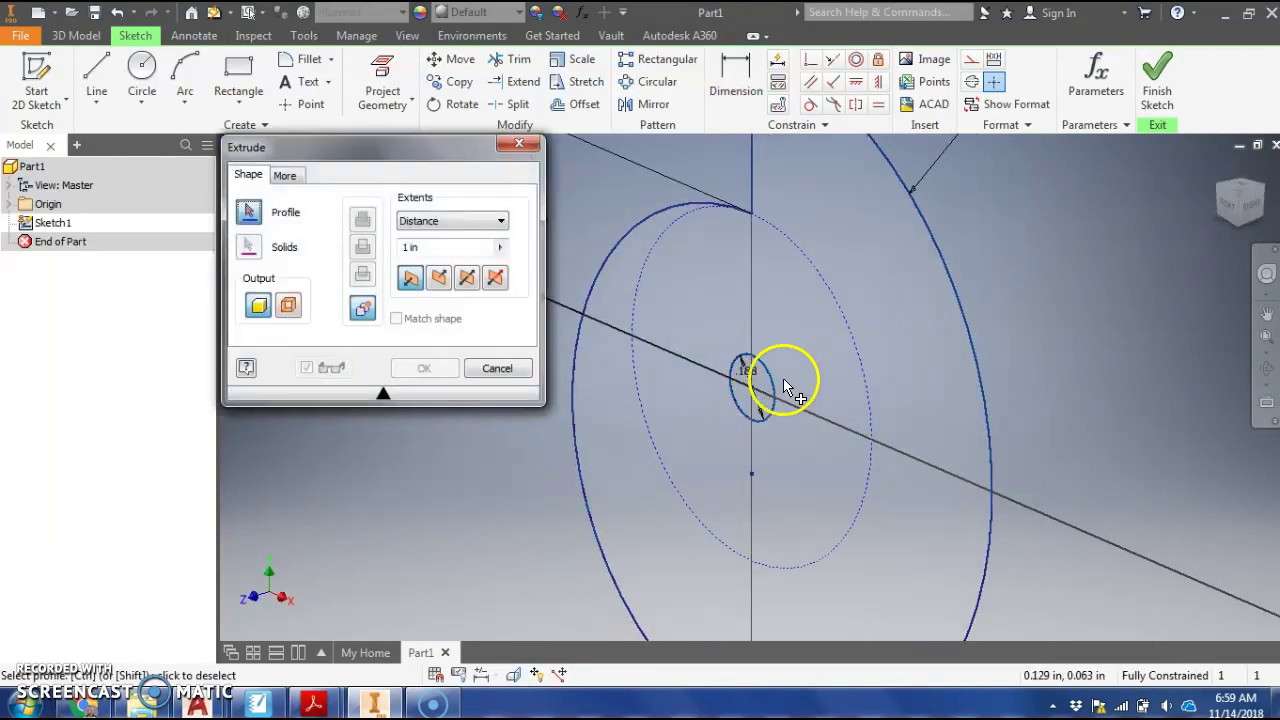
left_click(836, 291)
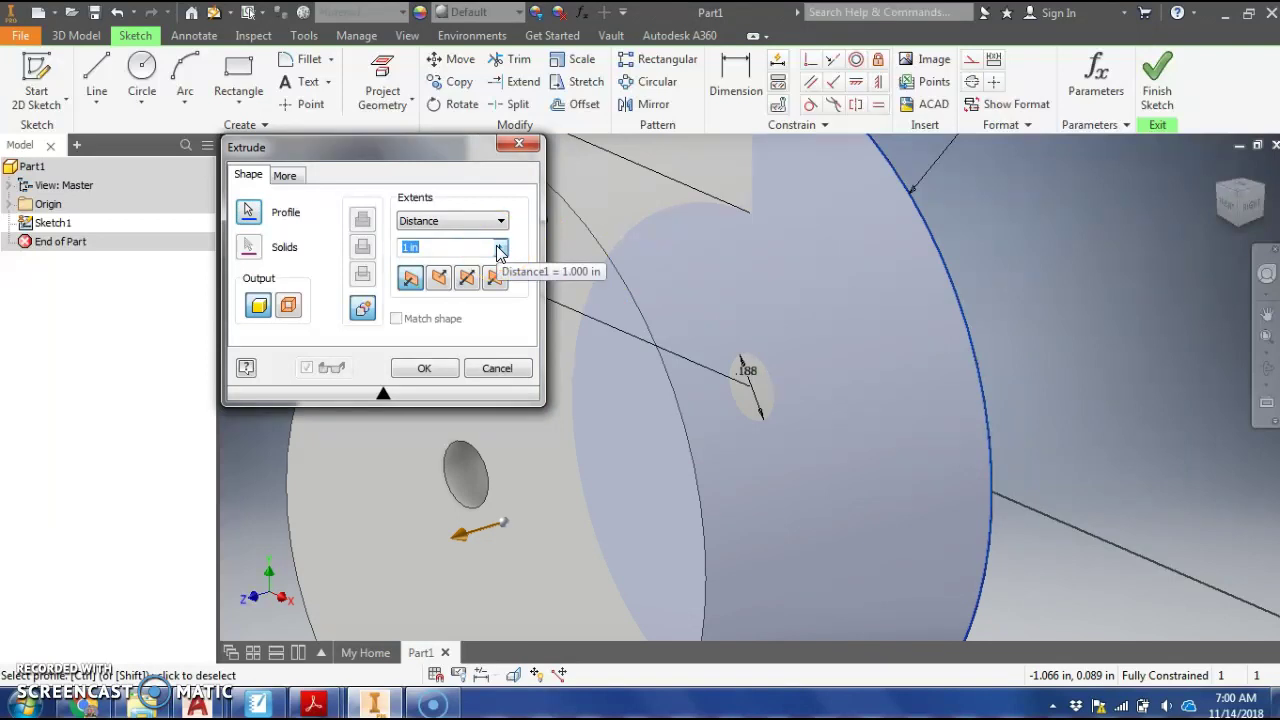
type(".125")
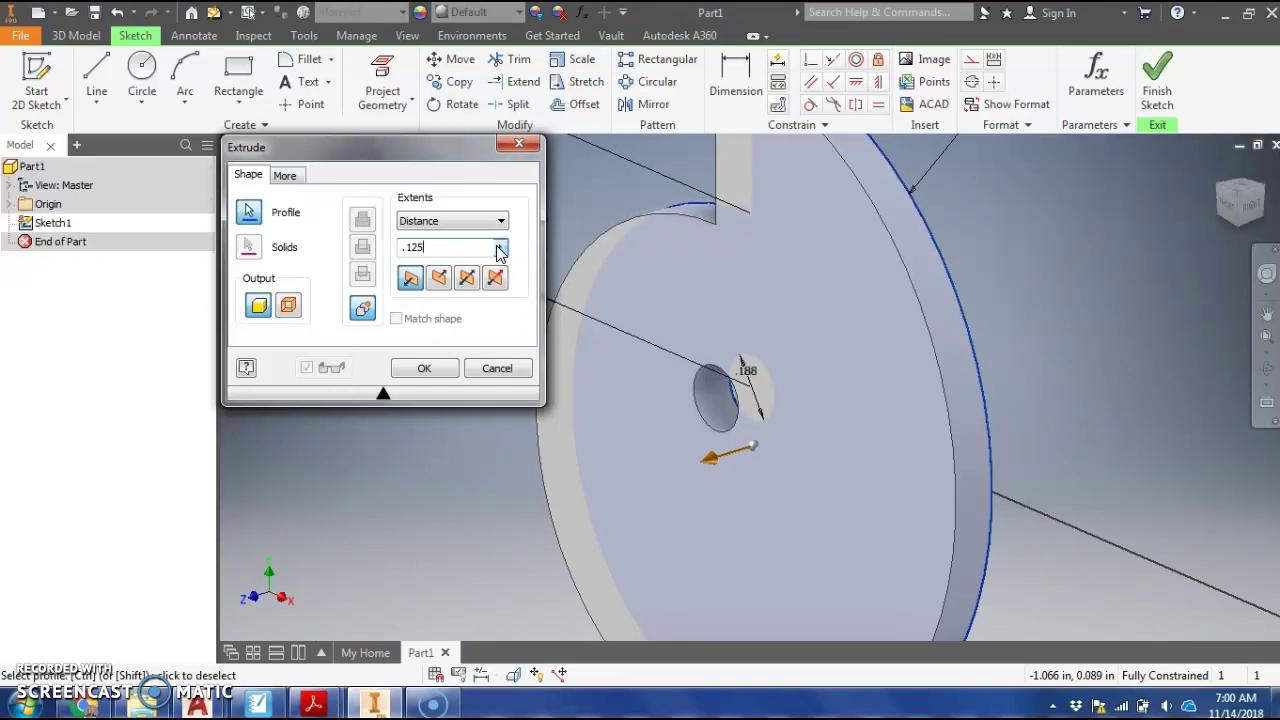
left_click(419, 371)
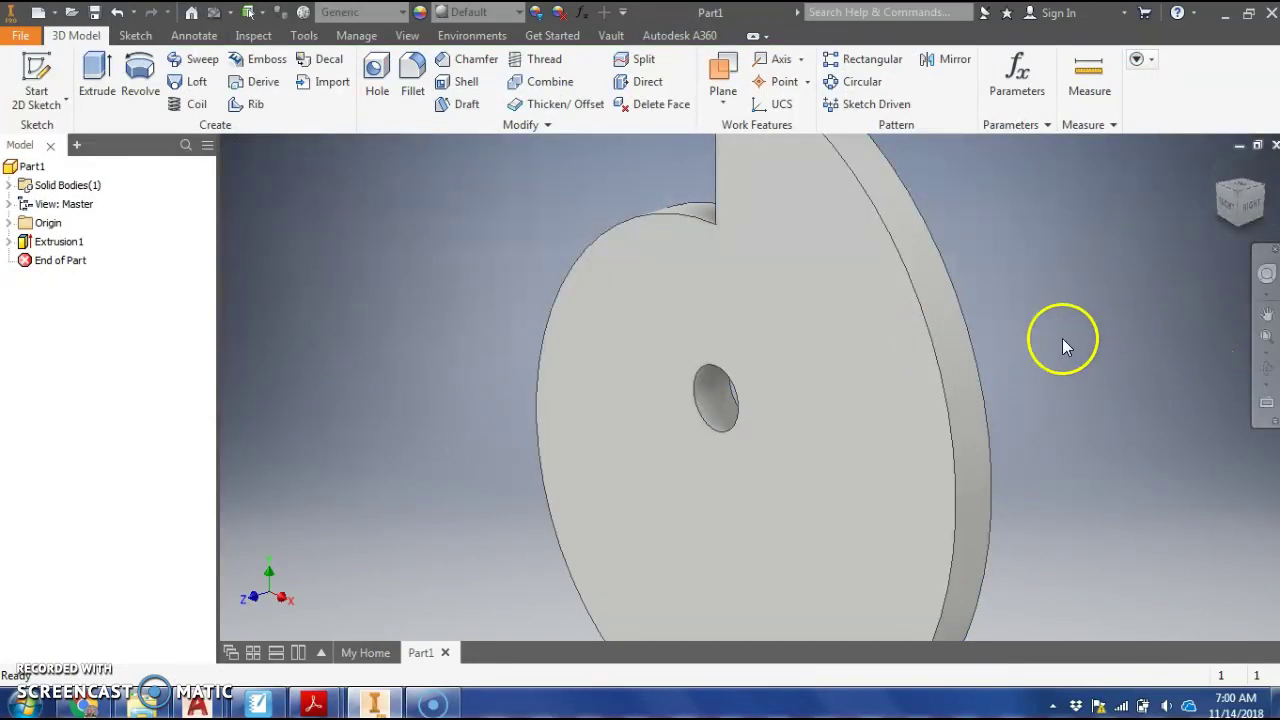
left_click(1263, 338)
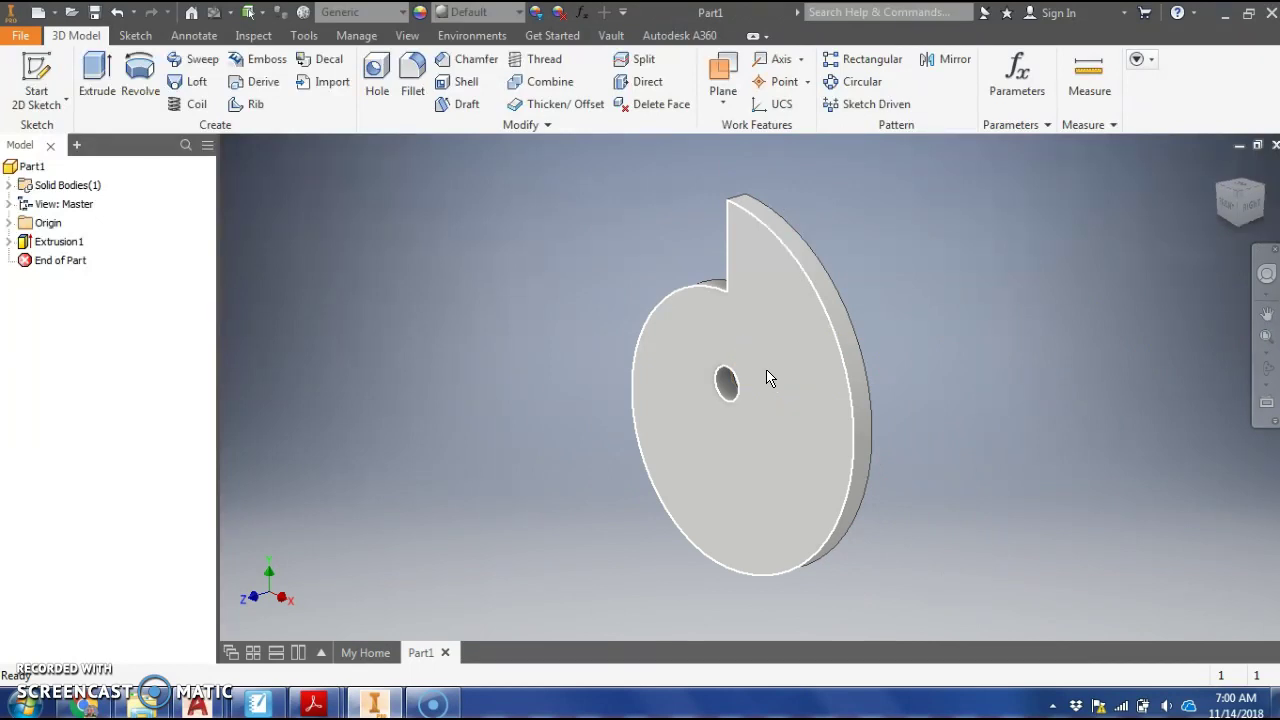
left_click(796, 401)
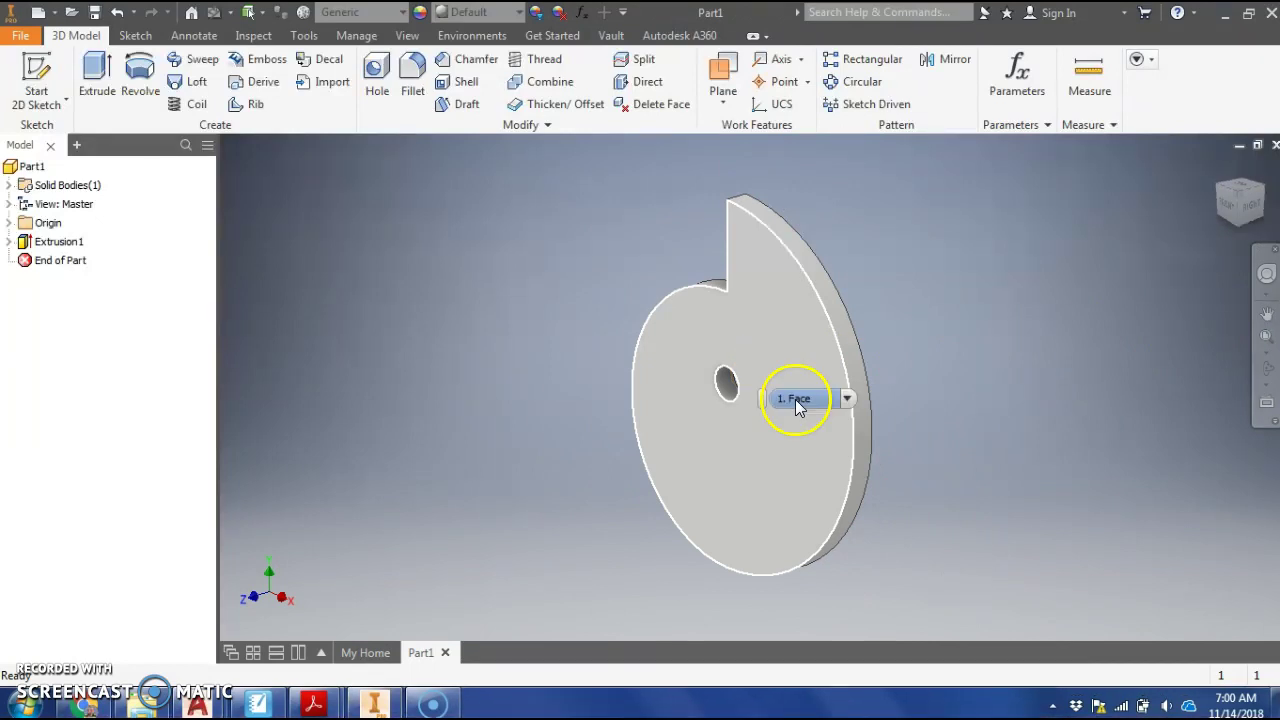